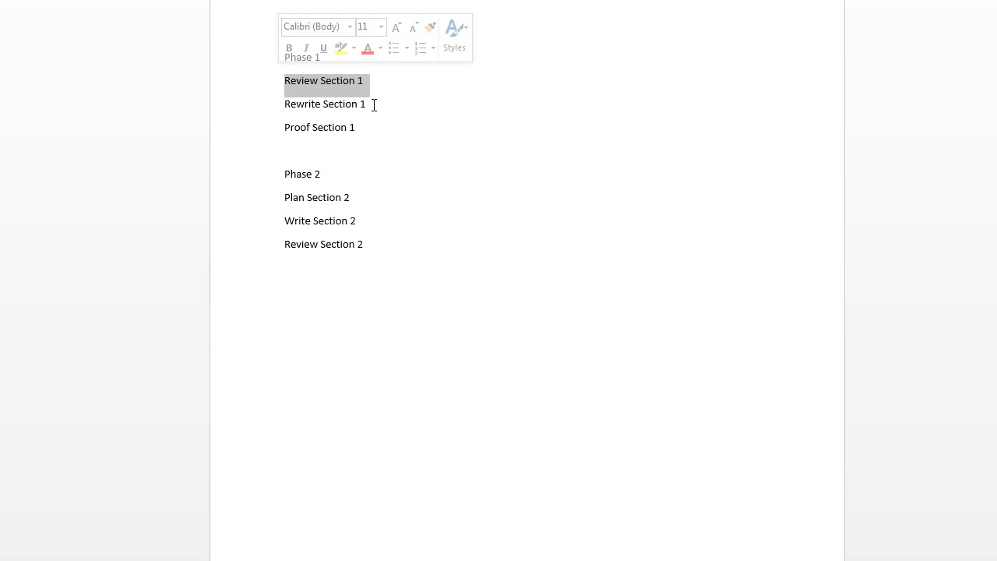
pyautogui.click(374, 105)
pyautogui.moveTo(375, 104); pyautogui.dragTo(284, 104)
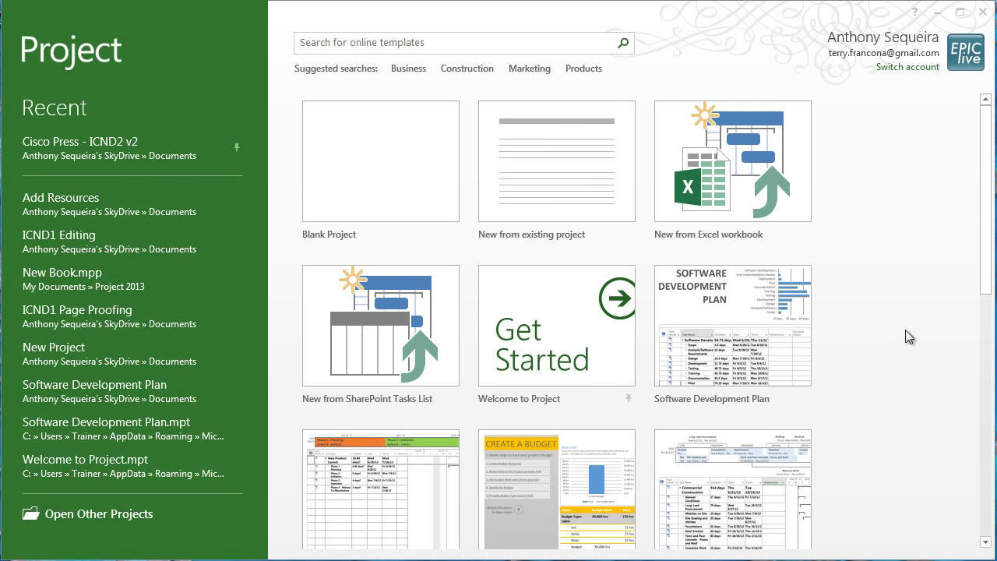
# Step: Create a blank project in Microsoft Project and paste the Phase 1 and Phase 2 task list into the task names
pyautogui.click(385, 179)
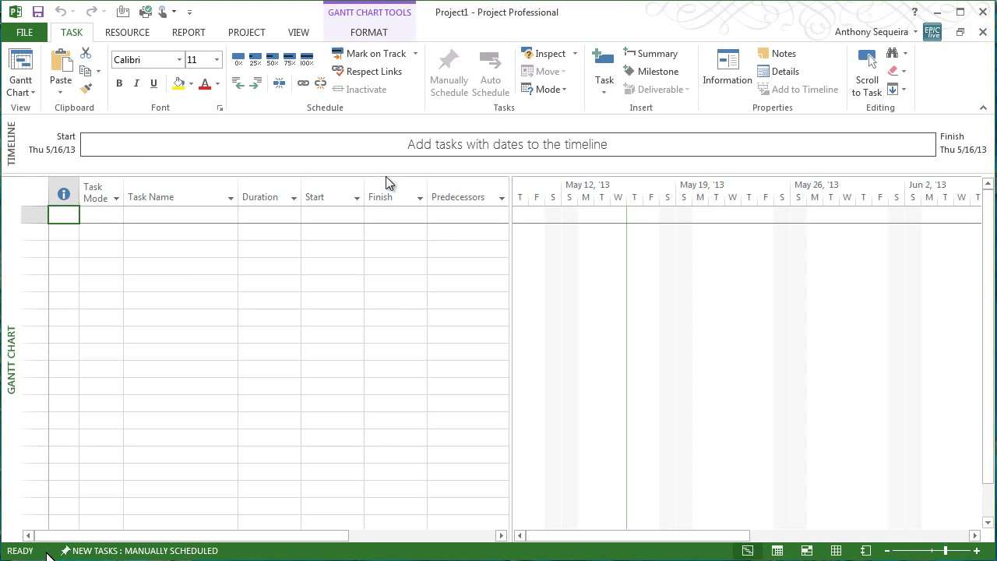
pyautogui.click(187, 212)
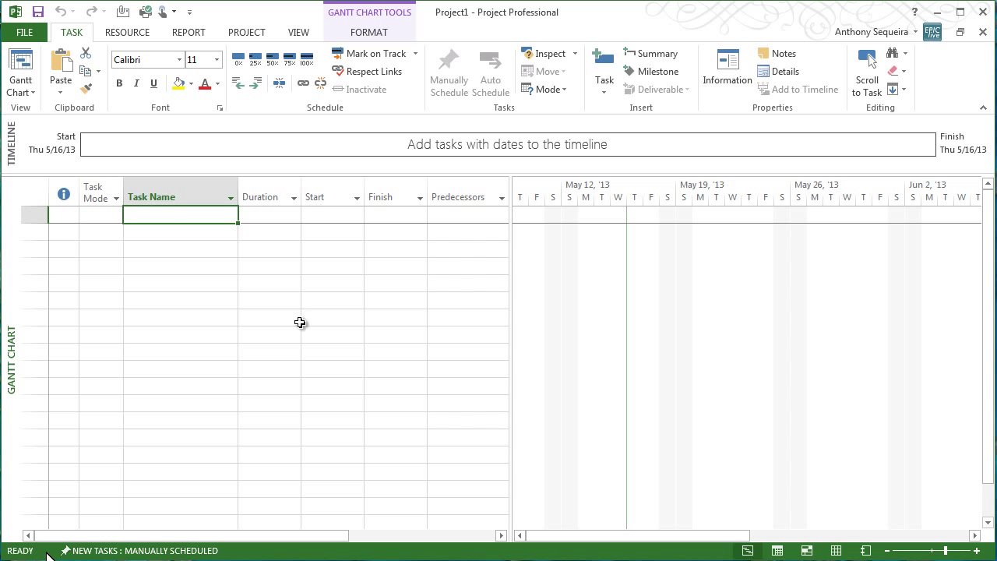
pyautogui.write('Phase 1 Review Section 1 Rewrite Section 1 Proof Section 1  Phase 2 Plan Section 2 Write Section 2 Review Section 2')
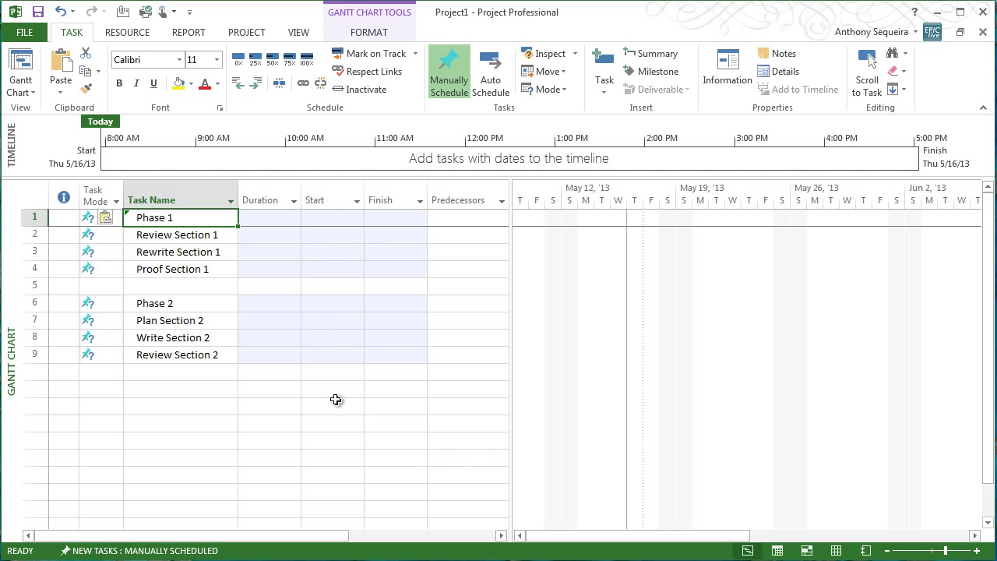
# Step: Delete the blank row between the two phases and indent the Review, Rewrite and Proof Section 1 tasks under Phase 1
pyautogui.rightClick(45, 293)
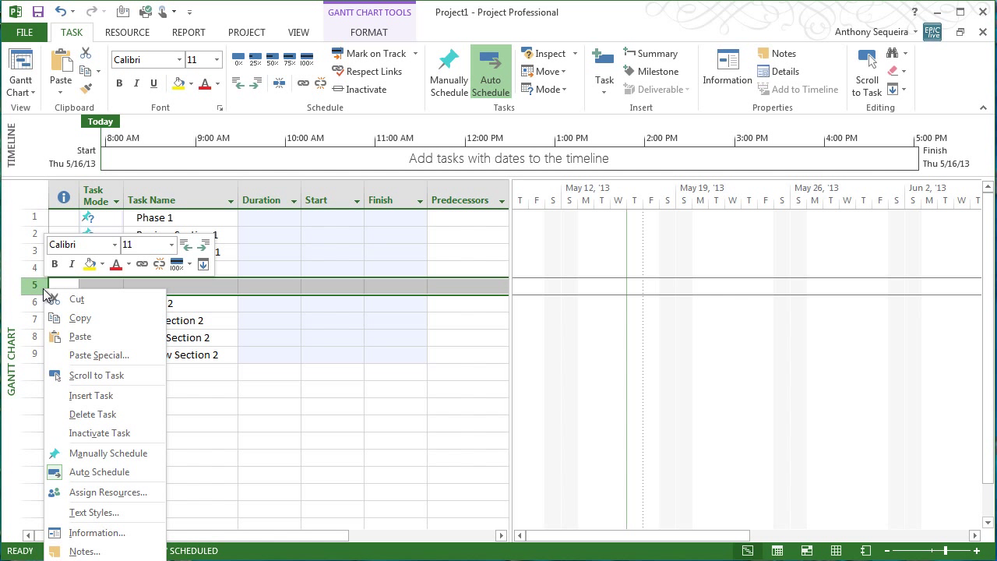
pyautogui.click(100, 422)
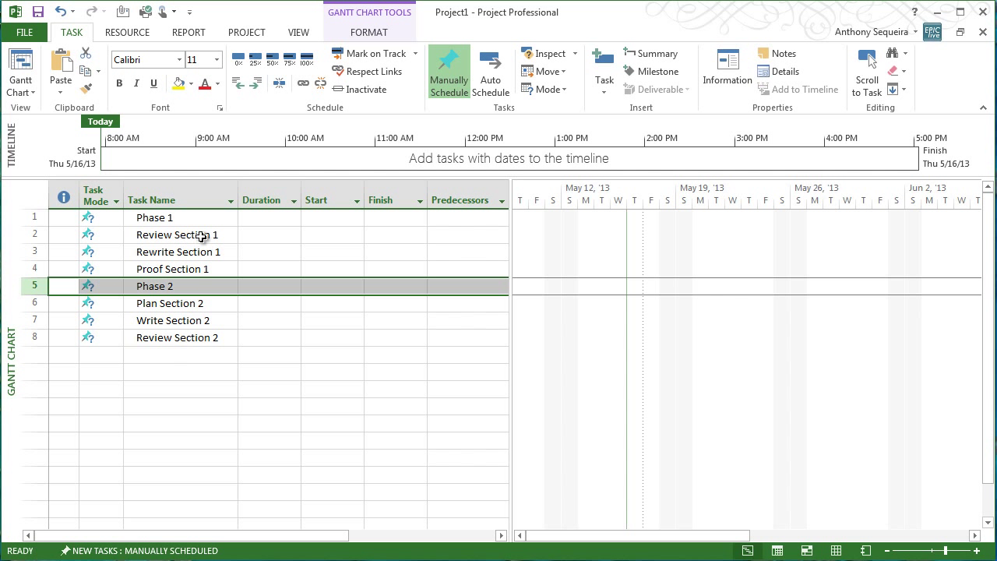
pyautogui.click(202, 235)
pyautogui.moveTo(202, 236); pyautogui.dragTo(197, 269)
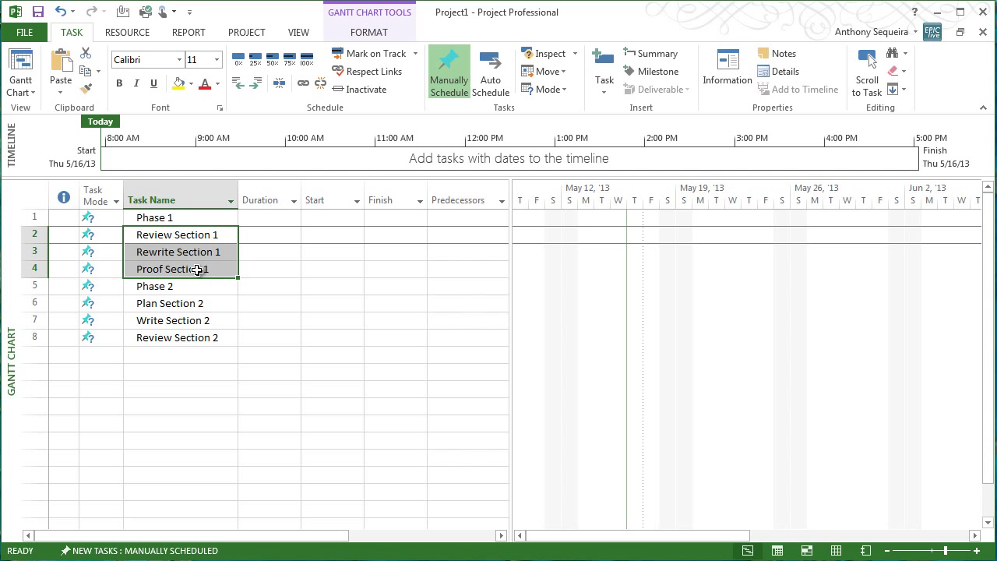
pyautogui.click(256, 85)
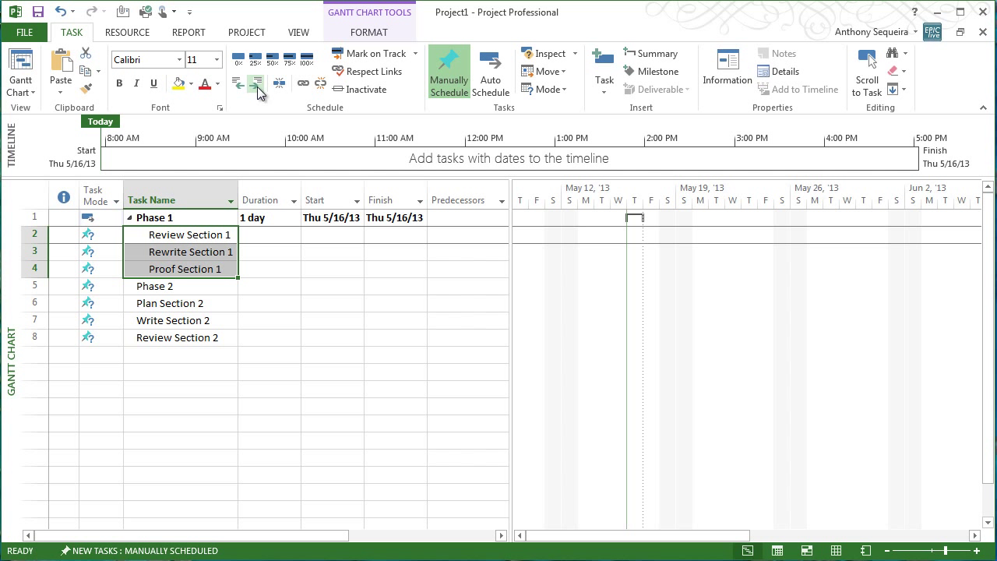
# Step: Indent Plan Section 2, Write Section 2 and Review Section 2 as subtasks of Phase 2
pyautogui.click(191, 302)
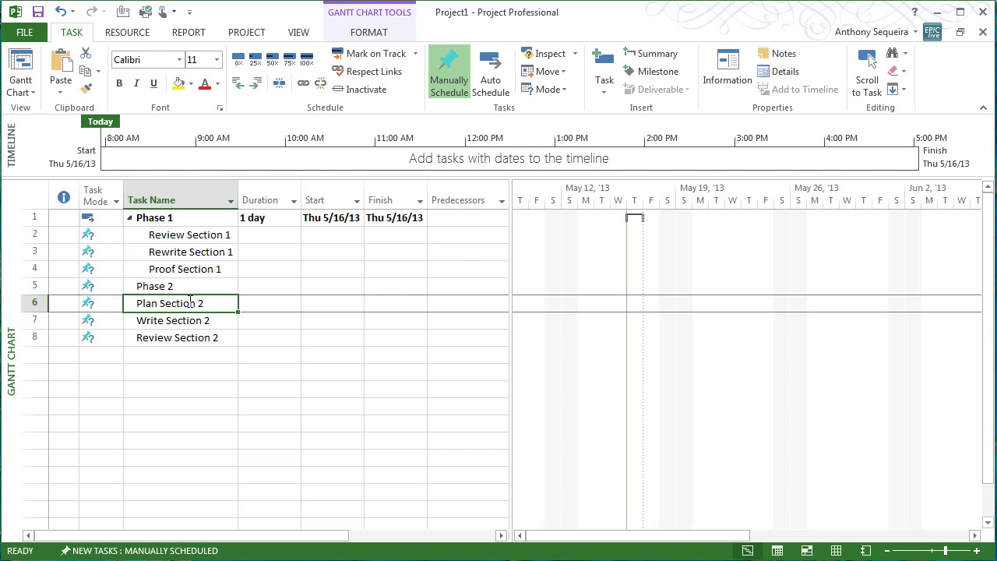
pyautogui.click(195, 217)
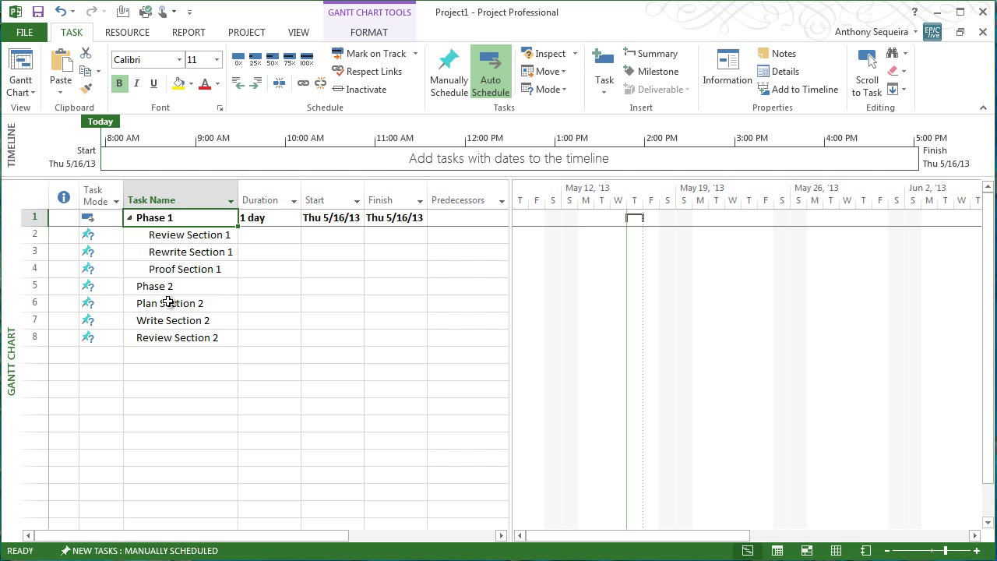
pyautogui.moveTo(194, 305); pyautogui.dragTo(189, 338)
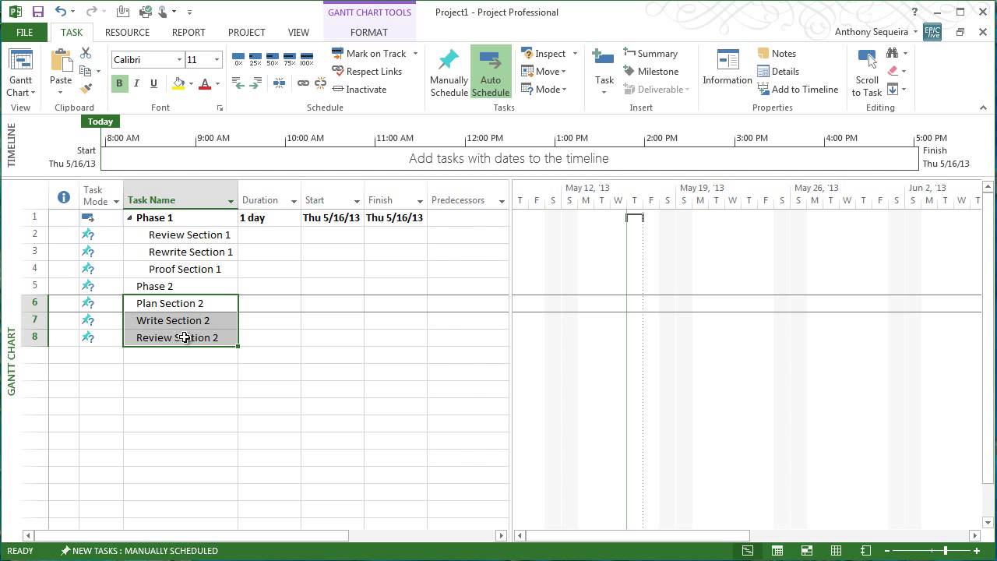
pyautogui.click(256, 84)
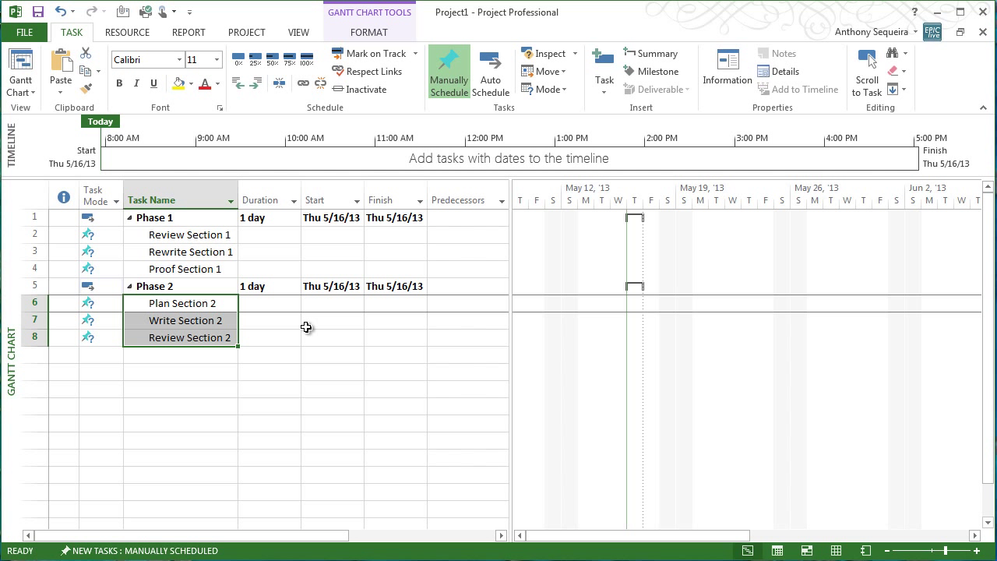
# Step: Add an exception named "Work!!!!" on May 18, 2013 to the Standard project calendar
pyautogui.click(294, 234)
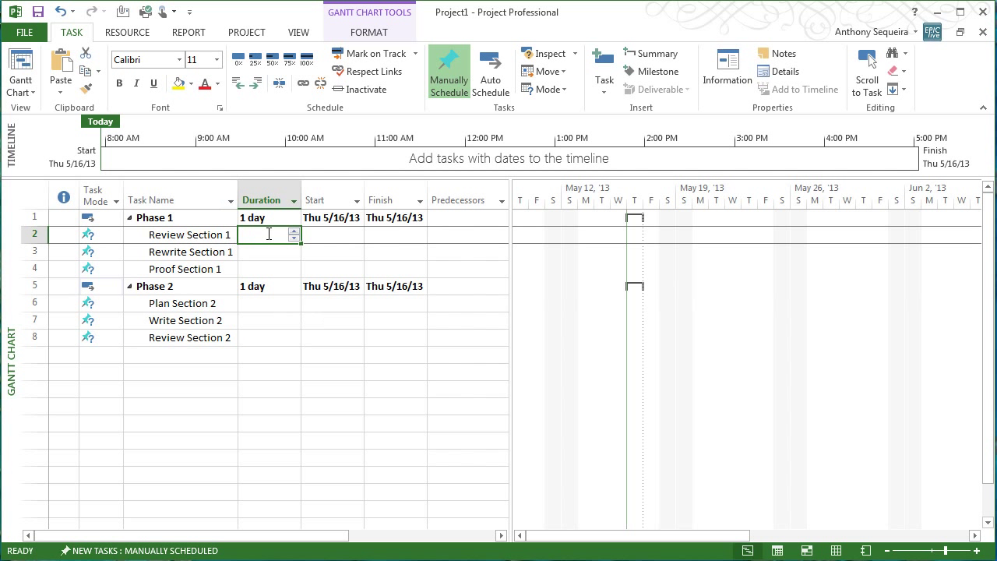
pyautogui.click(259, 232)
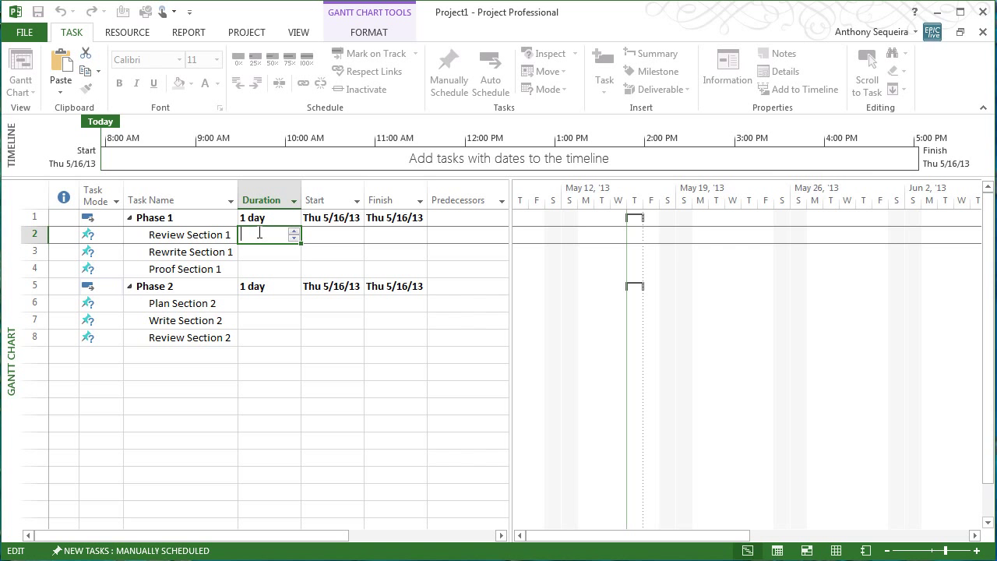
pyautogui.click(254, 34)
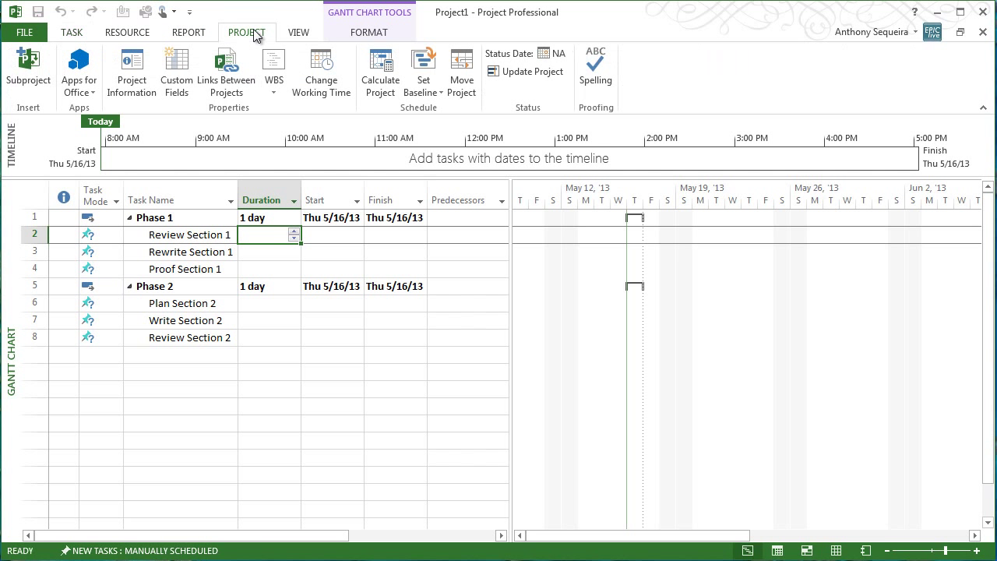
pyautogui.click(330, 84)
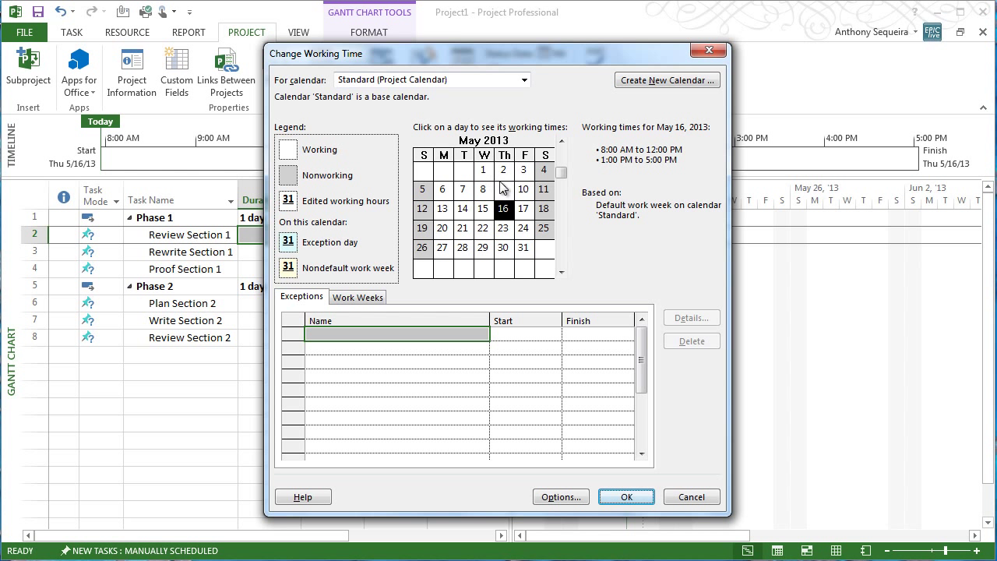
pyautogui.click(546, 210)
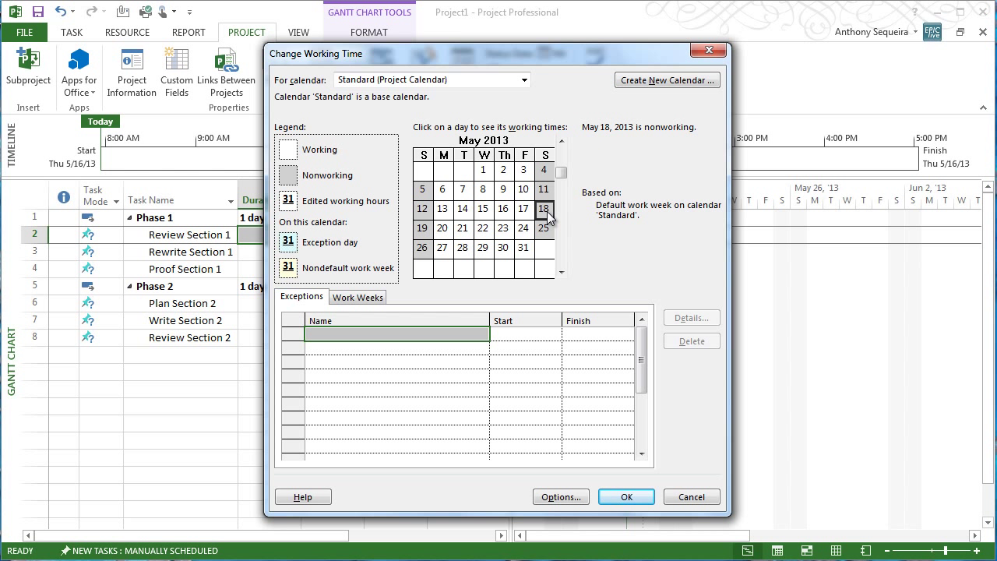
pyautogui.click(367, 333)
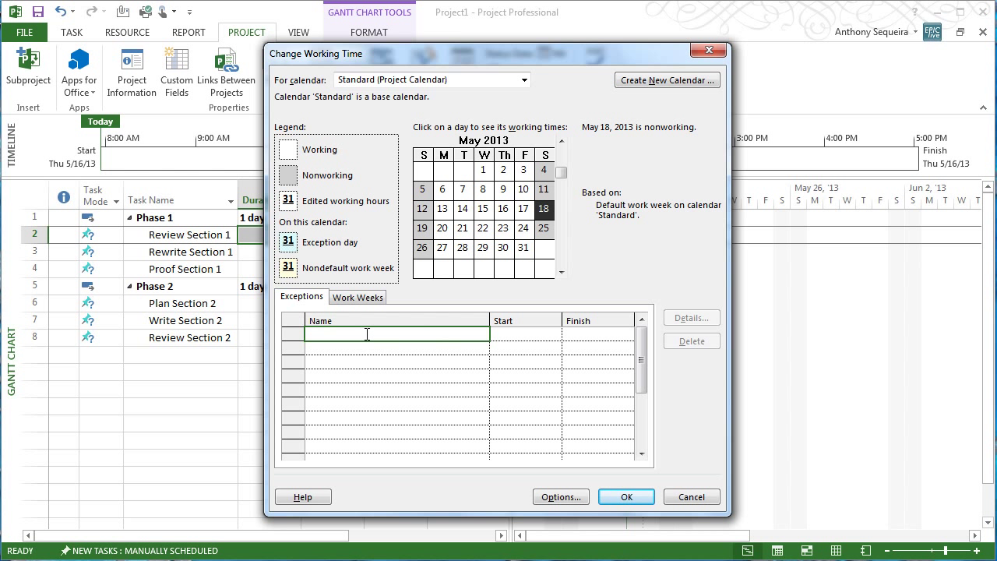
pyautogui.write('Work!!!!')
pyautogui.click(527, 333)
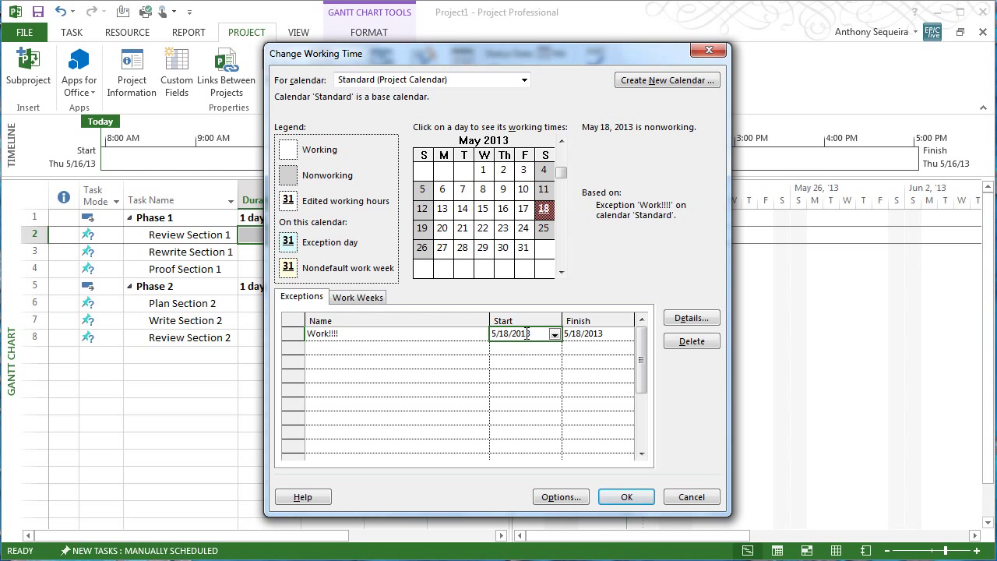
# Step: Make the "Work!!!!" exception a working day, 8:00 AM to 12:00 PM and 1:00 PM to 5:00 PM, and apply the calendar change
pyautogui.click(689, 321)
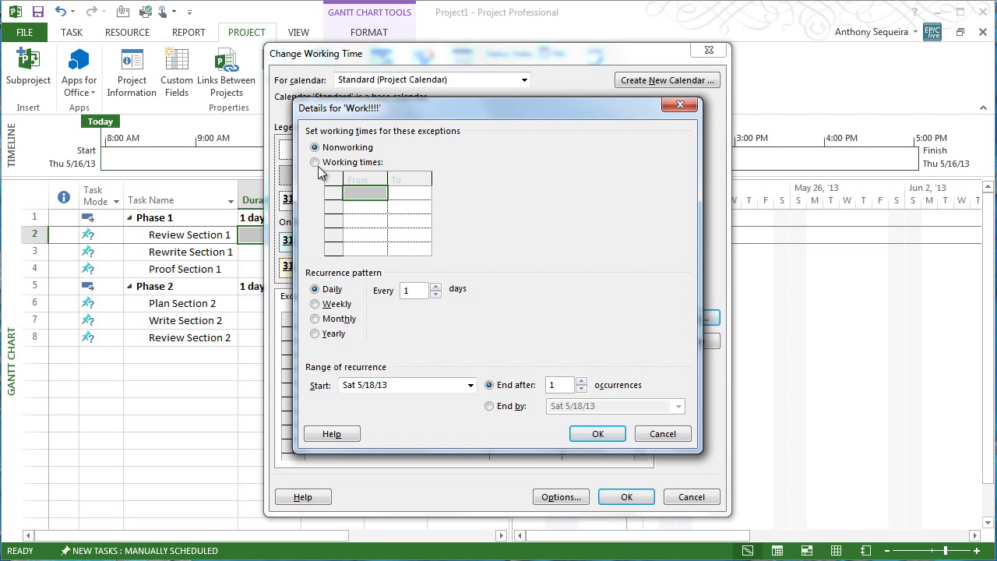
pyautogui.click(315, 162)
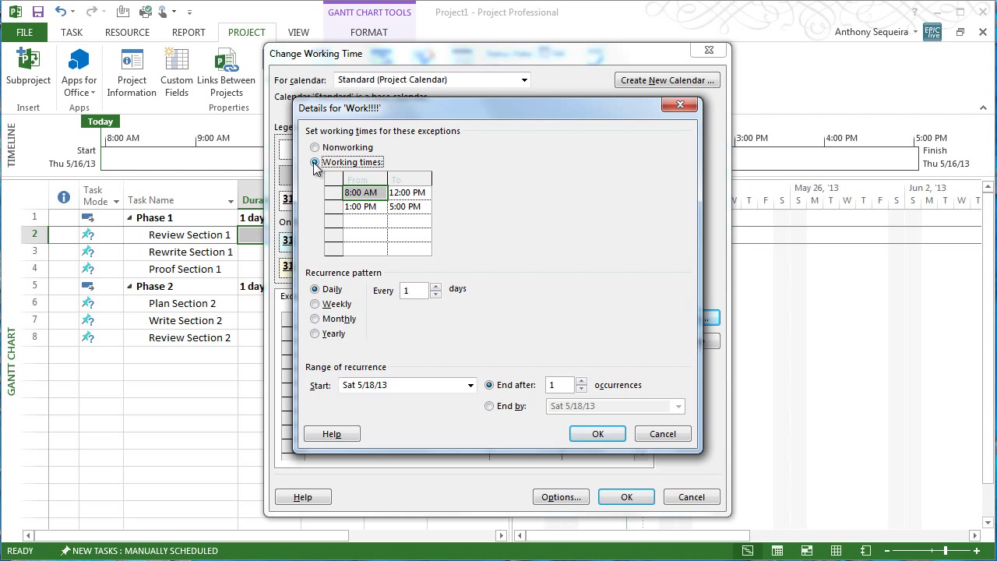
pyautogui.click(593, 435)
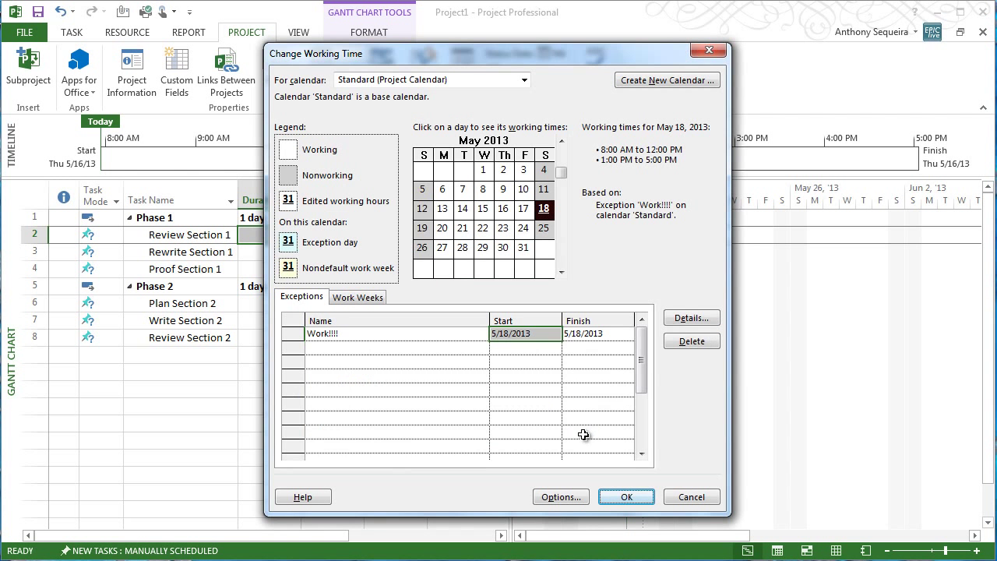
pyautogui.click(620, 500)
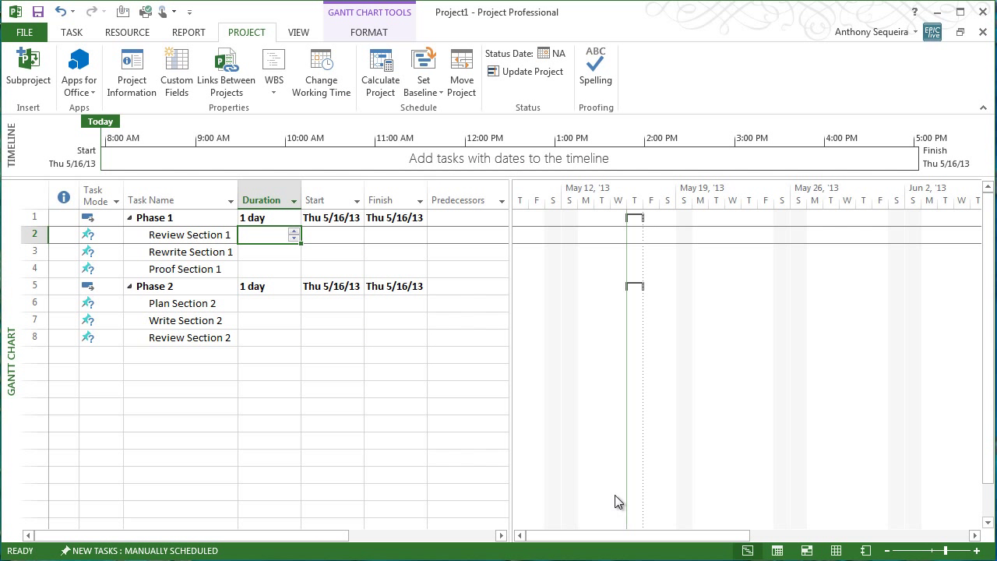
# Step: Set the Phase 1 durations: Review Section 1 to 1 day, Rewrite Section 1 to 2 days, Proof Section 1 to 4 hrs
pyautogui.click(272, 236)
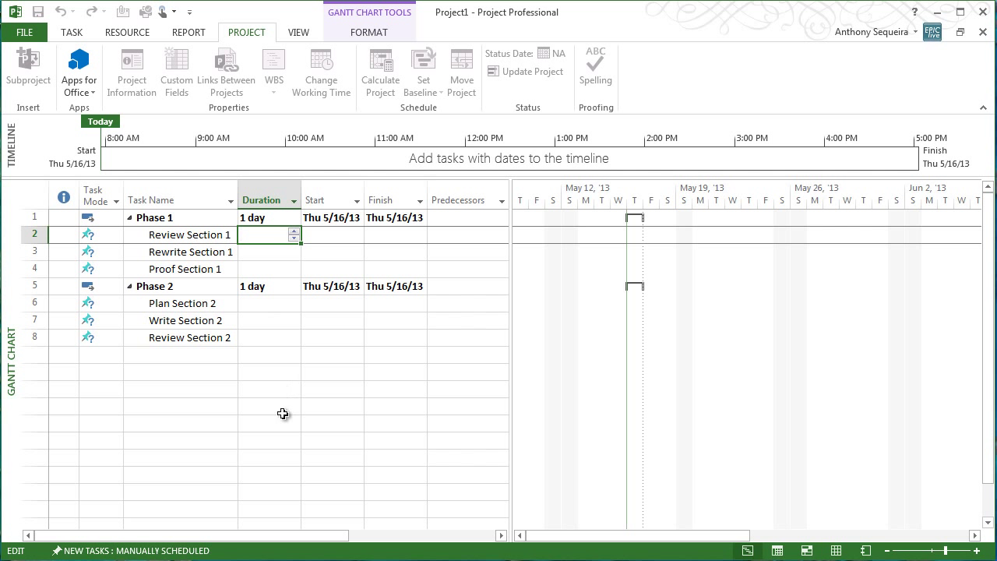
pyautogui.write('1d')
pyautogui.press('Return')
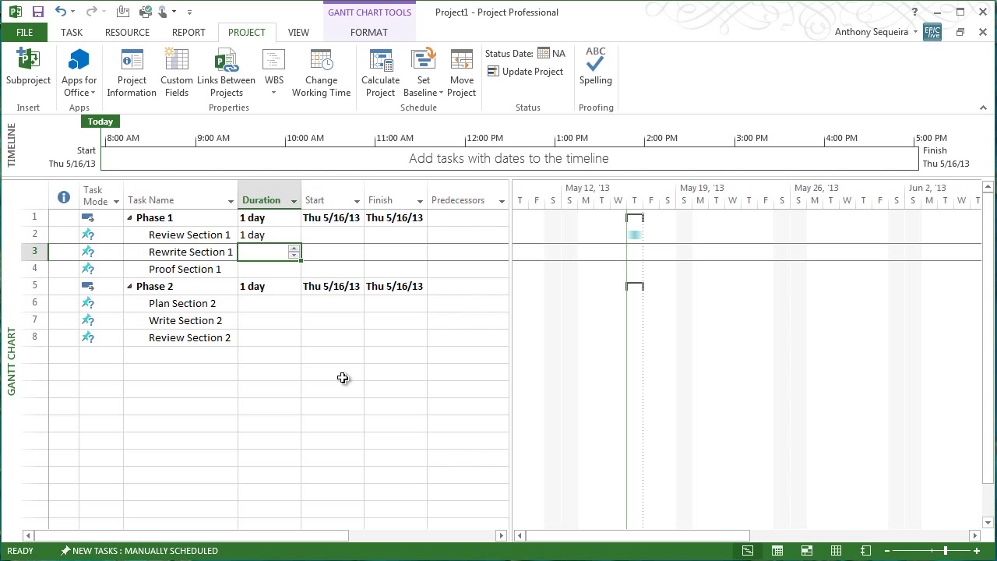
pyautogui.write('2d')
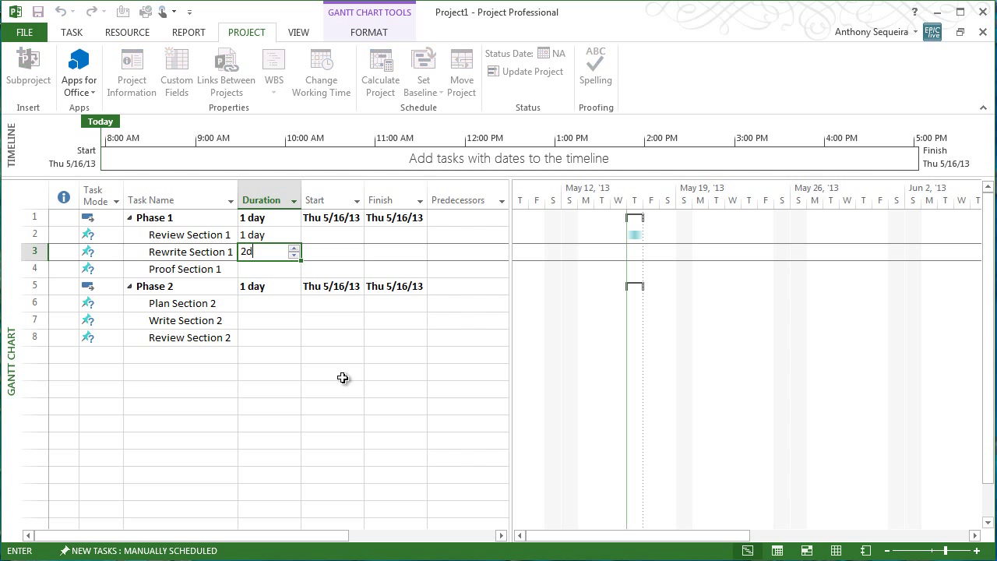
pyautogui.click(268, 269)
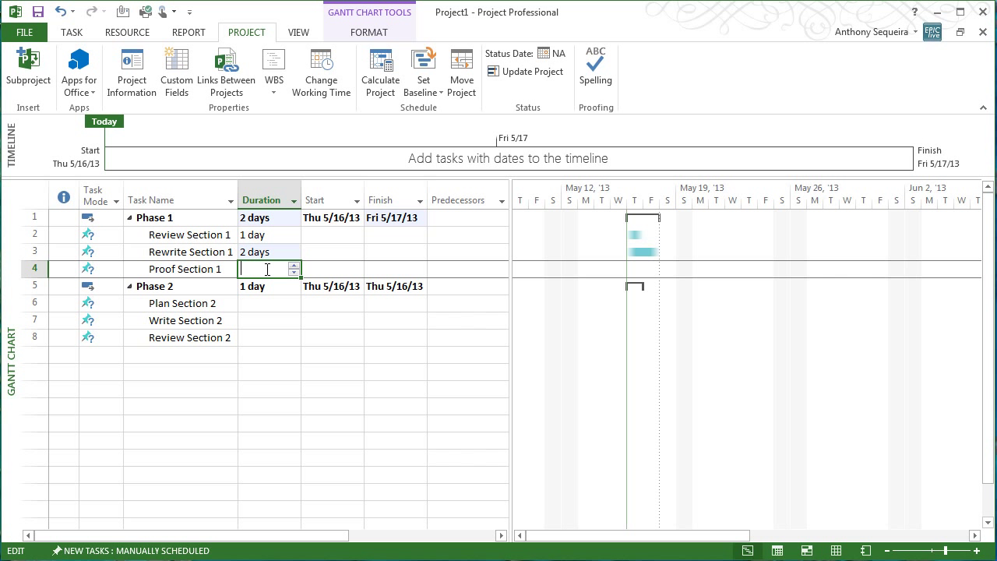
pyautogui.write('4 hrs')
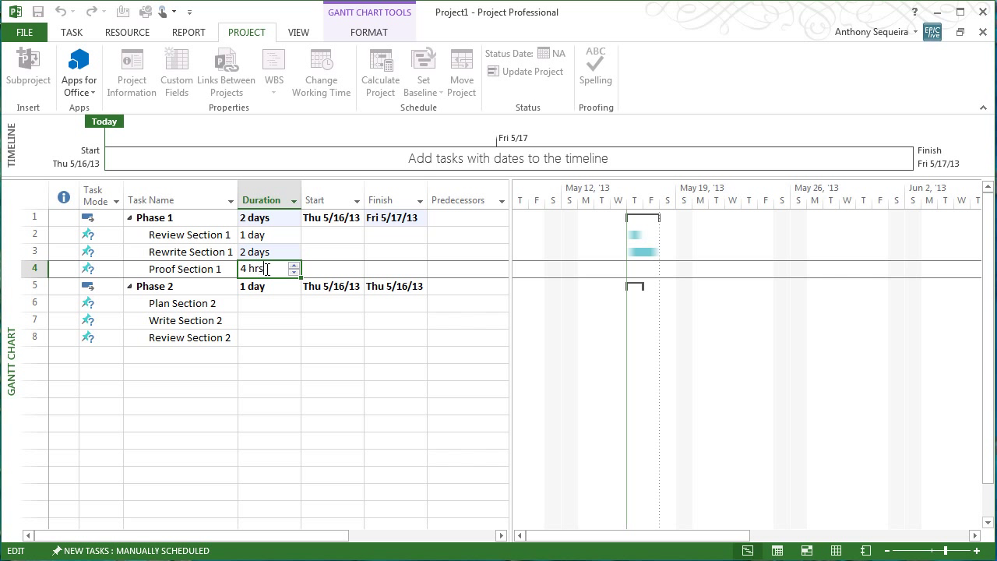
# Step: Set the Phase 2 durations: Plan Section 2 to 1 day, Write Section 2 to 3 days, Review Section 2 to 1 day
pyautogui.click(278, 308)
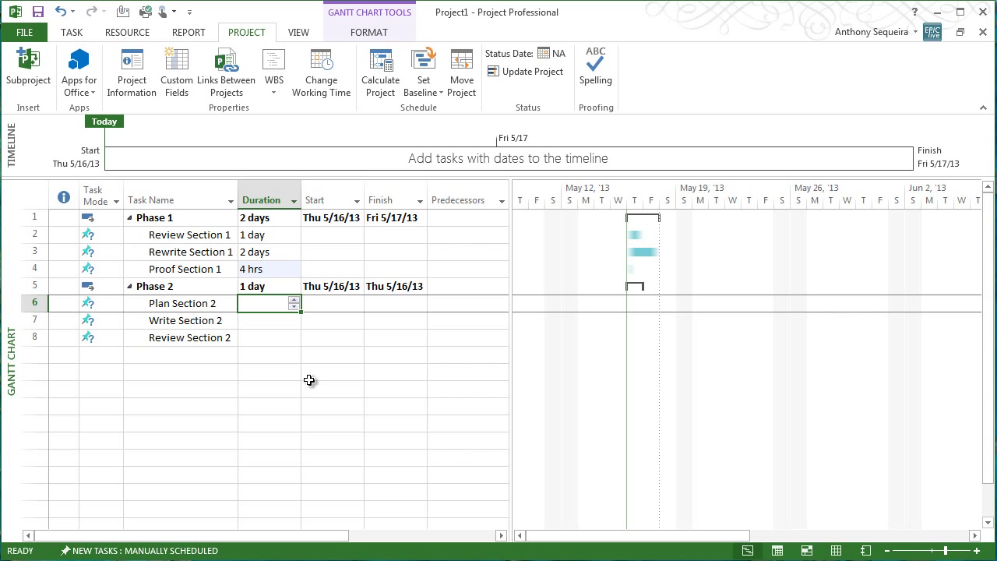
pyautogui.write('1d')
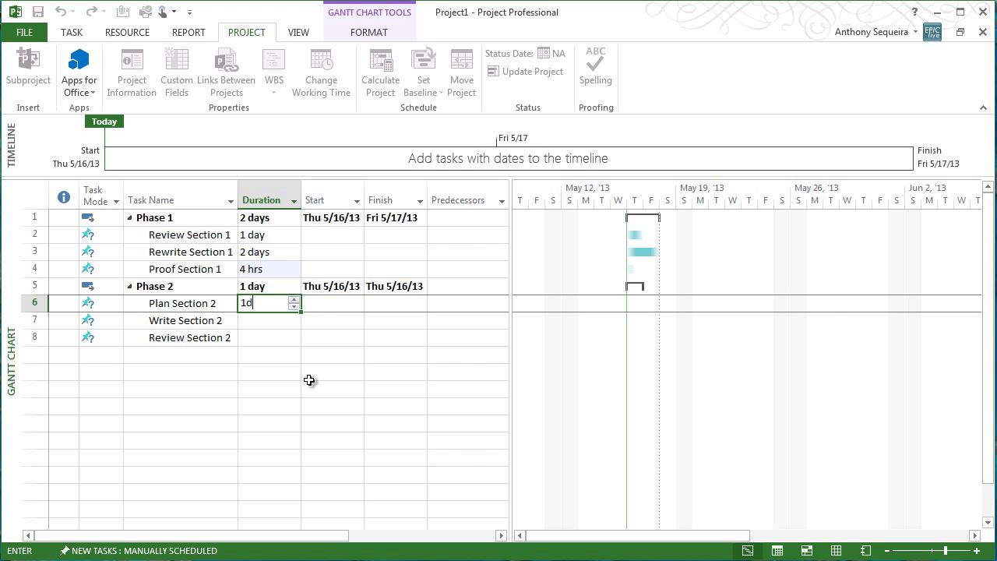
pyautogui.click(268, 323)
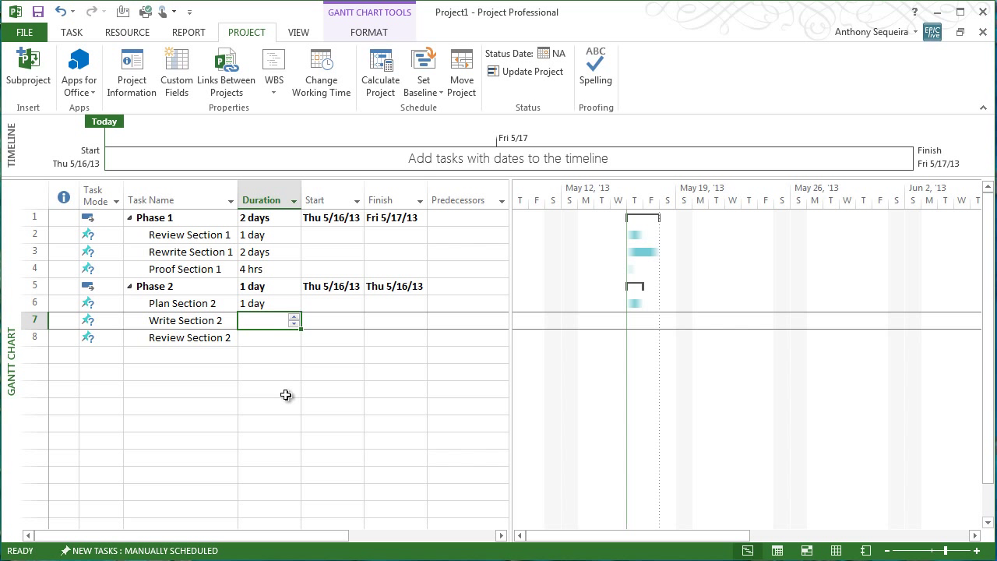
pyautogui.write('3d')
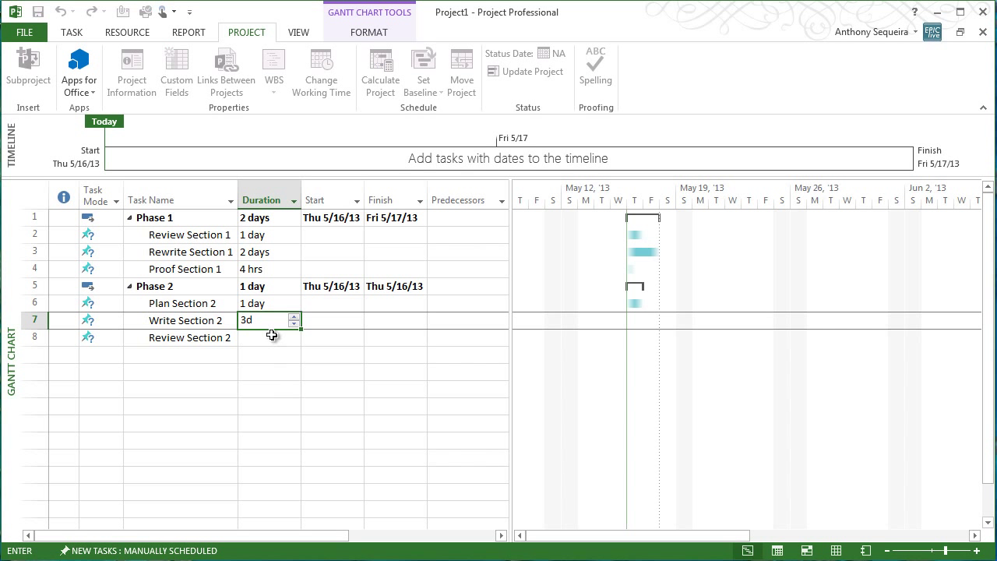
pyautogui.click(273, 337)
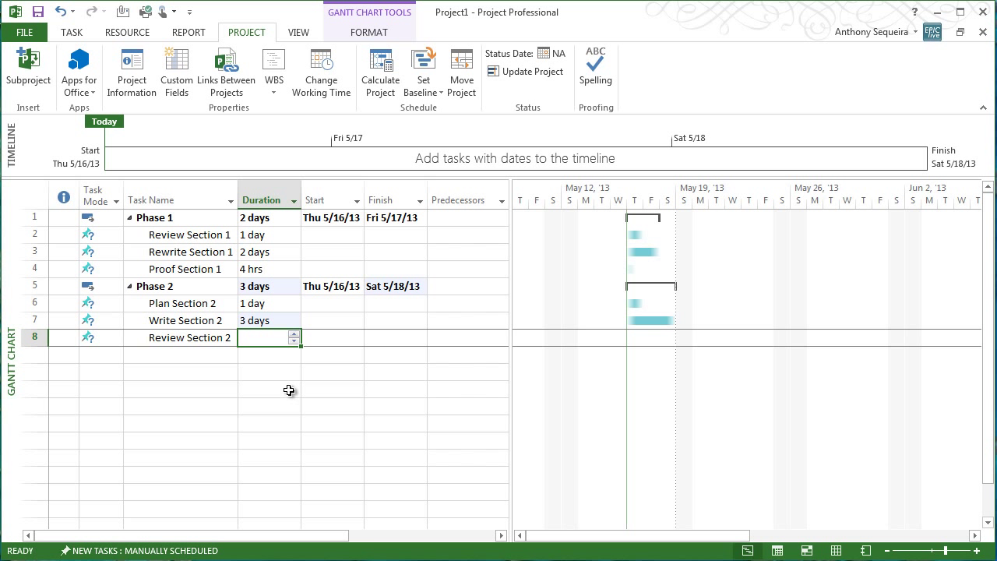
pyautogui.write('1d')
pyautogui.click(321, 390)
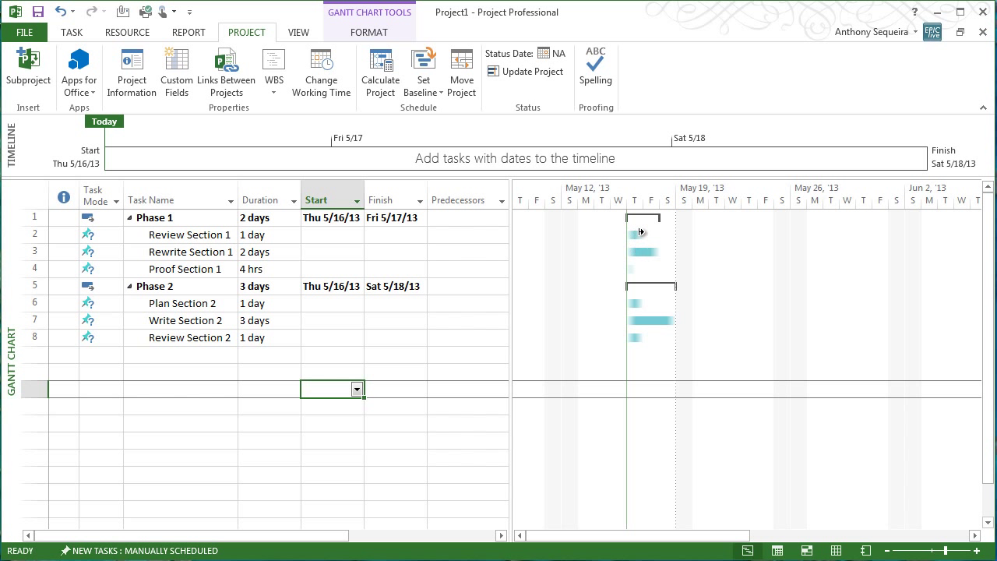
# Step: Link Review Section 1 to Rewrite Section 1 in the Gantt chart, making Review Section 1 the predecessor
pyautogui.moveTo(639, 232); pyautogui.dragTo(648, 252)
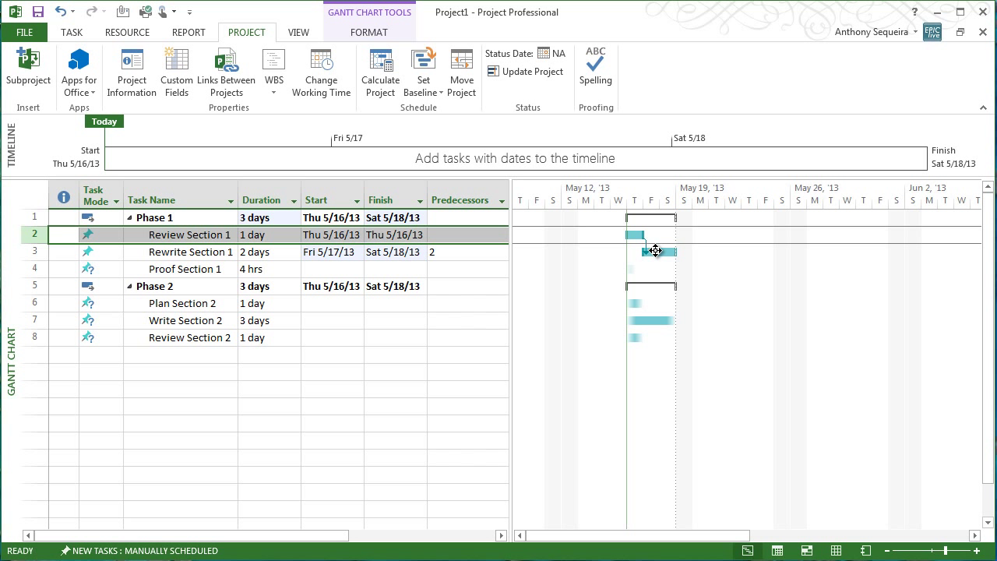
# Step: Link the remaining tasks in sequence in the Gantt chart, from Rewrite Section 1 through Proof Section 1, Plan Section 2 and Write Section 2 to Review Section 2
pyautogui.moveTo(655, 250); pyautogui.dragTo(630, 274)
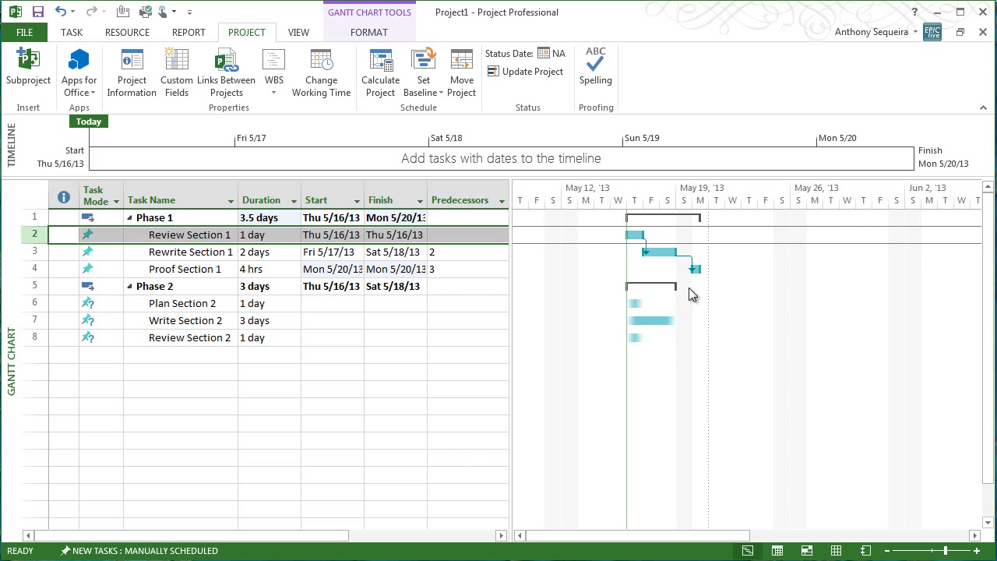
pyautogui.moveTo(694, 269); pyautogui.dragTo(642, 301)
pyautogui.moveTo(708, 304); pyautogui.dragTo(710, 340)
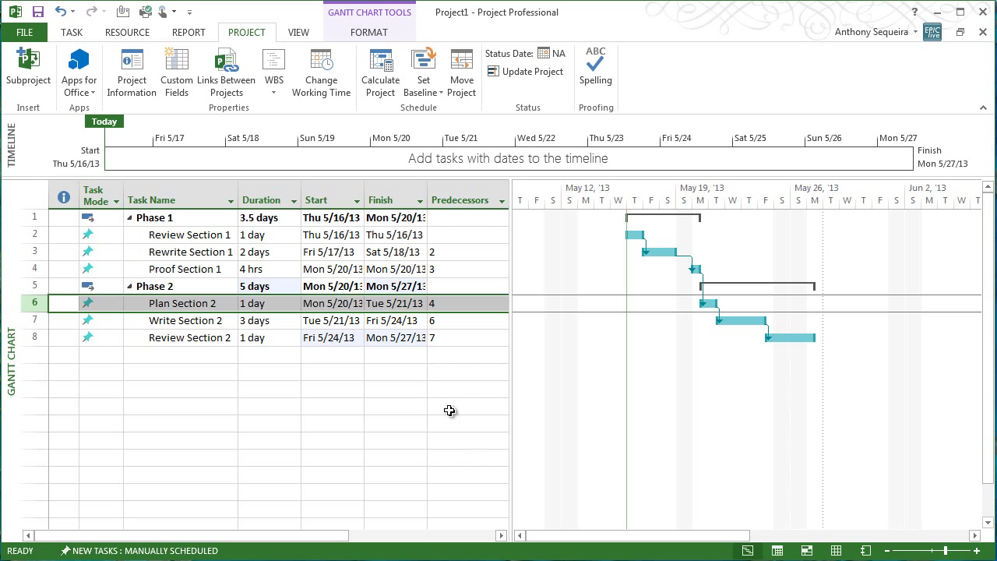
# Step: Set the task mode of the Phase 1 tasks Review Section 1, Rewrite Section 1 and Proof Section 1 to Auto Scheduled
pyautogui.click(101, 234)
pyautogui.click(117, 235)
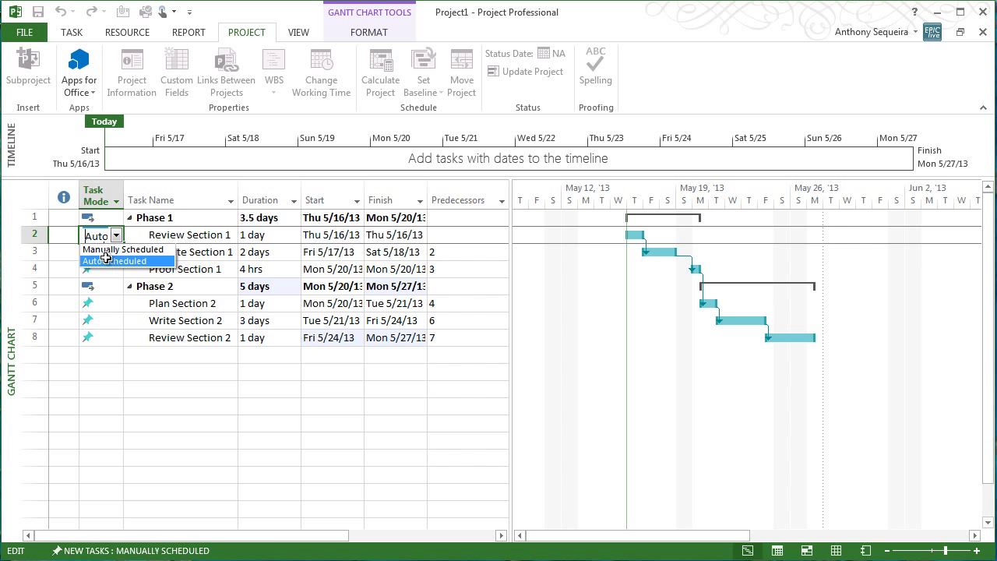
pyautogui.click(105, 261)
pyautogui.click(116, 252)
pyautogui.click(107, 279)
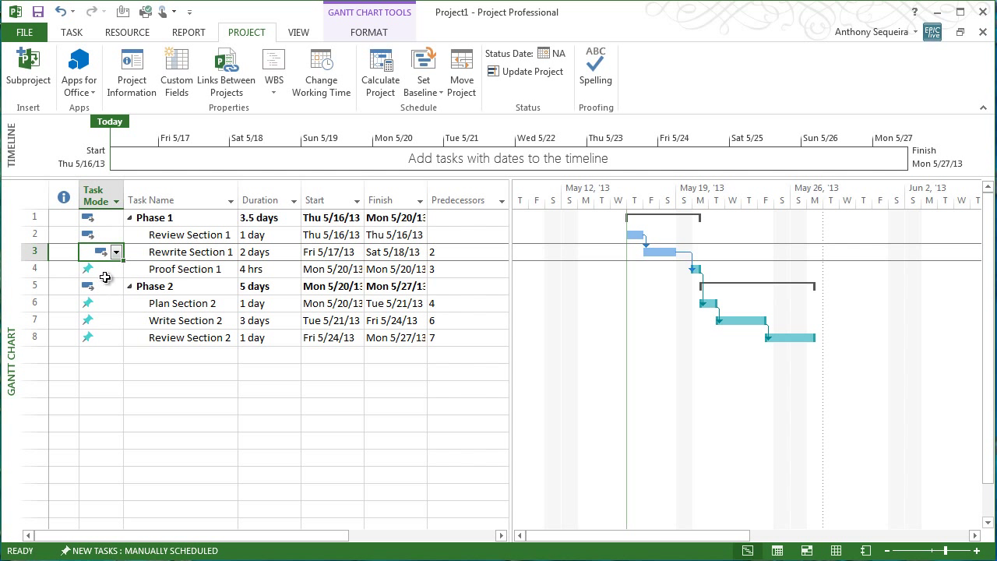
pyautogui.click(116, 269)
pyautogui.click(106, 295)
# Step: Set the task mode of the Phase 2 tasks Plan Section 2, Write Section 2 and Review Section 2 to Auto Scheduled
pyautogui.click(103, 303)
pyautogui.click(115, 303)
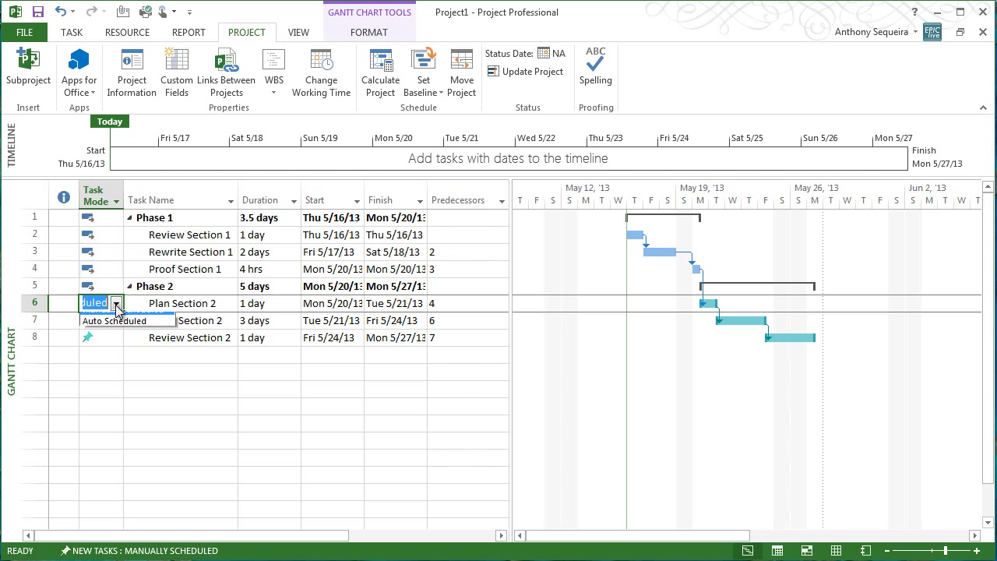
pyautogui.click(106, 329)
pyautogui.click(107, 320)
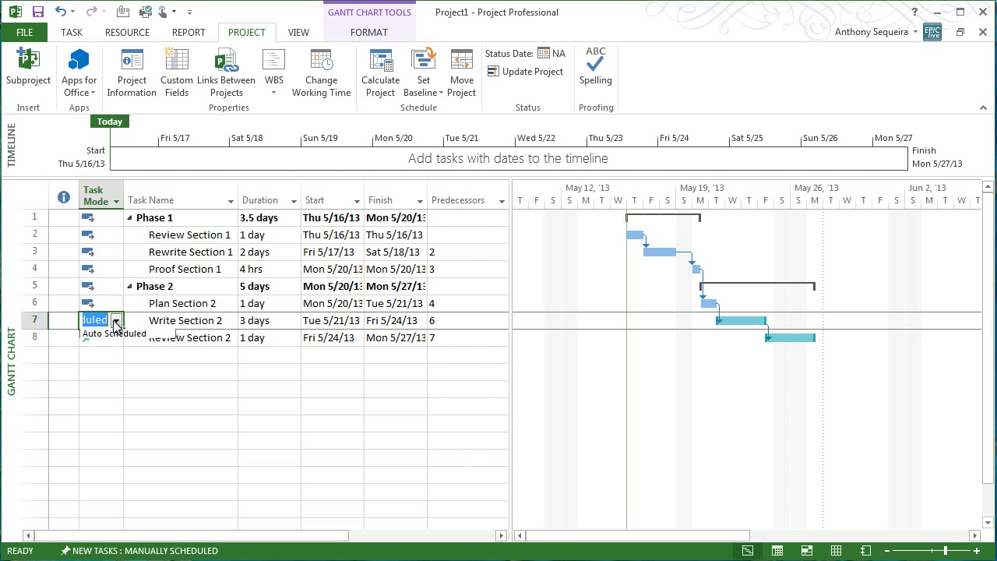
pyautogui.click(115, 320)
pyautogui.click(103, 342)
pyautogui.click(102, 341)
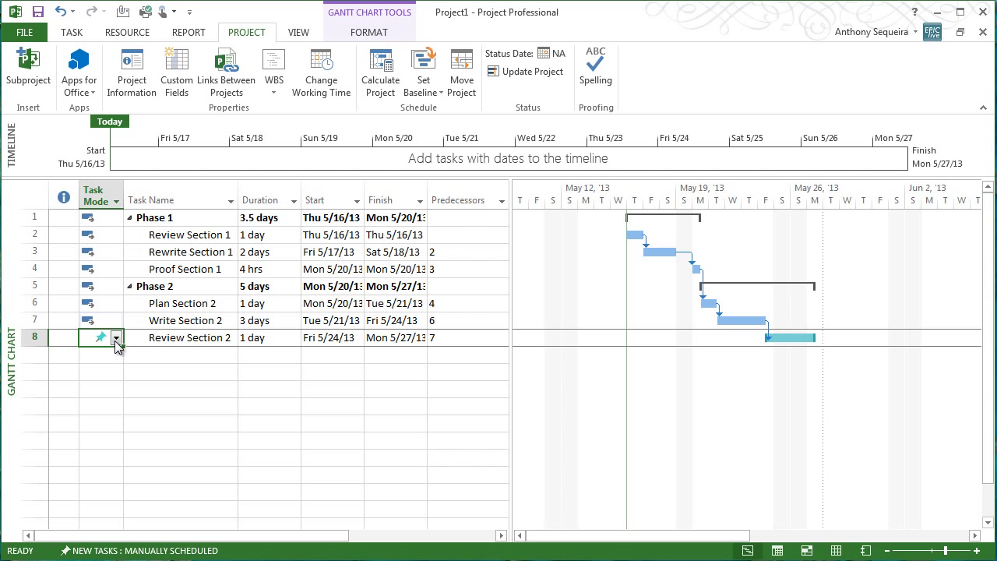
pyautogui.click(115, 338)
pyautogui.click(108, 360)
# Step: Reduce the duration of Rewrite Section 1 to 1 day so the linked tasks are rescheduled
pyautogui.click(298, 321)
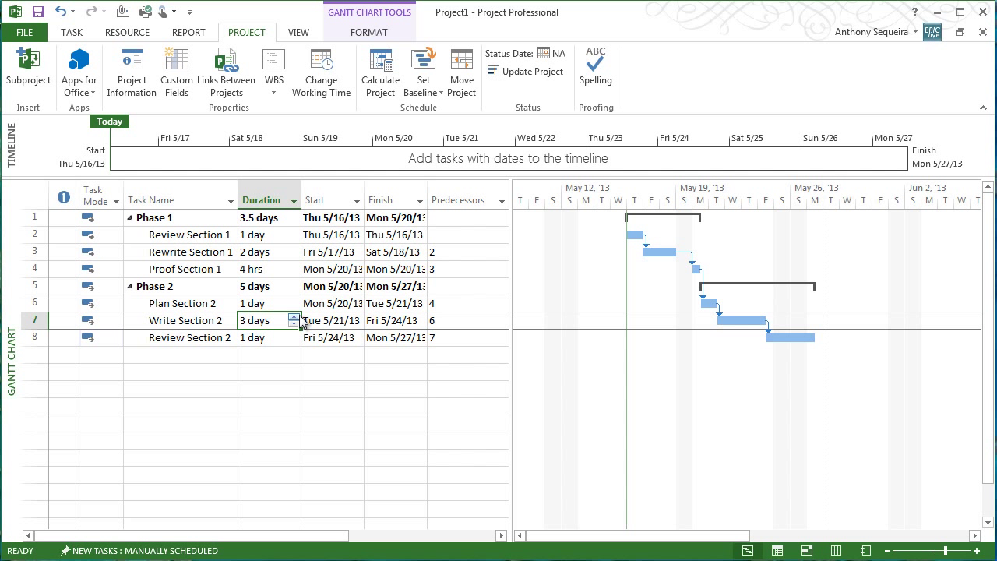
pyautogui.click(270, 252)
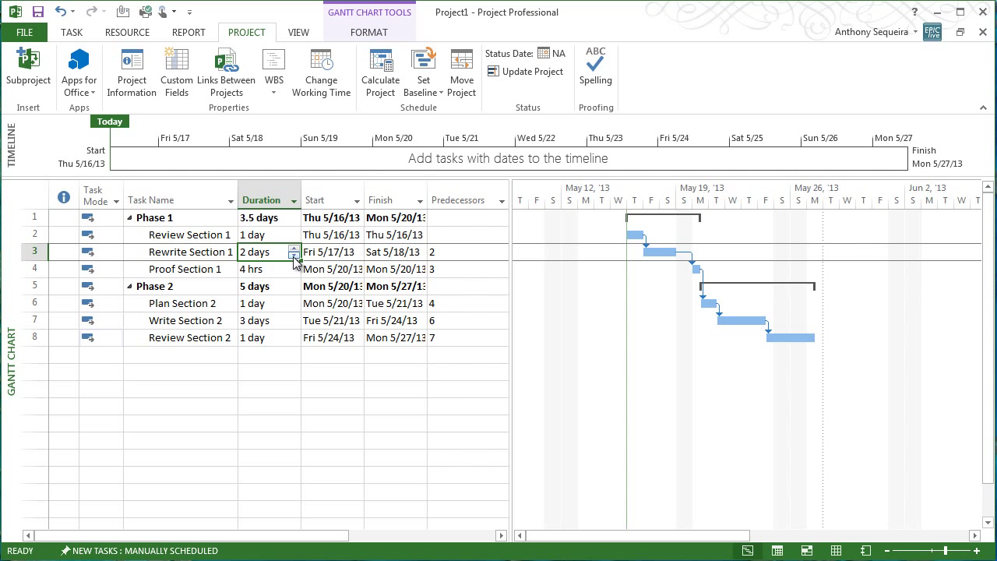
pyautogui.click(294, 256)
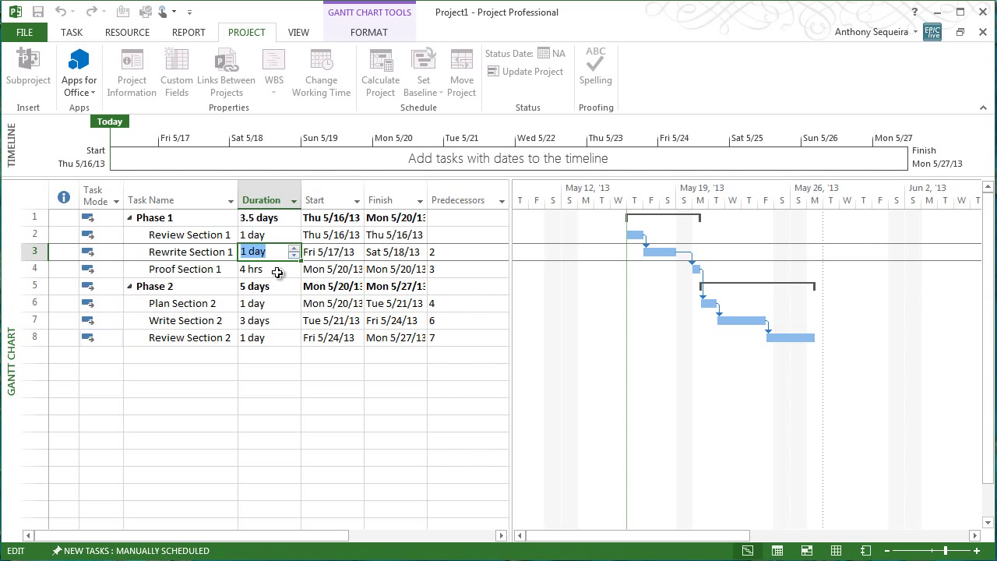
pyautogui.click(278, 271)
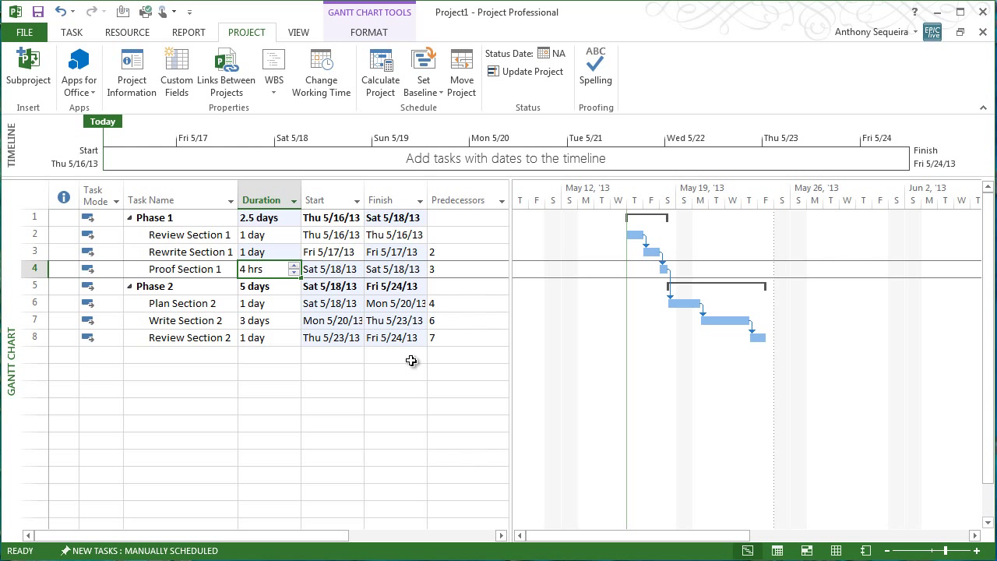
# Step: Add a Celebration task of 4 hrs below Review Section 2 and link it with Review Section 2 as its predecessor
pyautogui.click(192, 354)
pyautogui.write('Celebration')
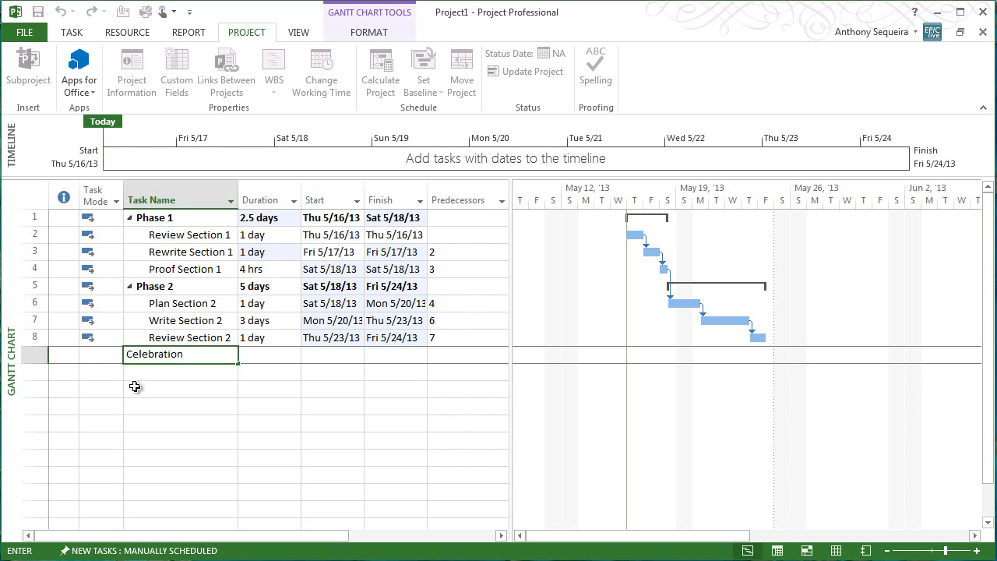
pyautogui.click(269, 357)
pyautogui.write('4')
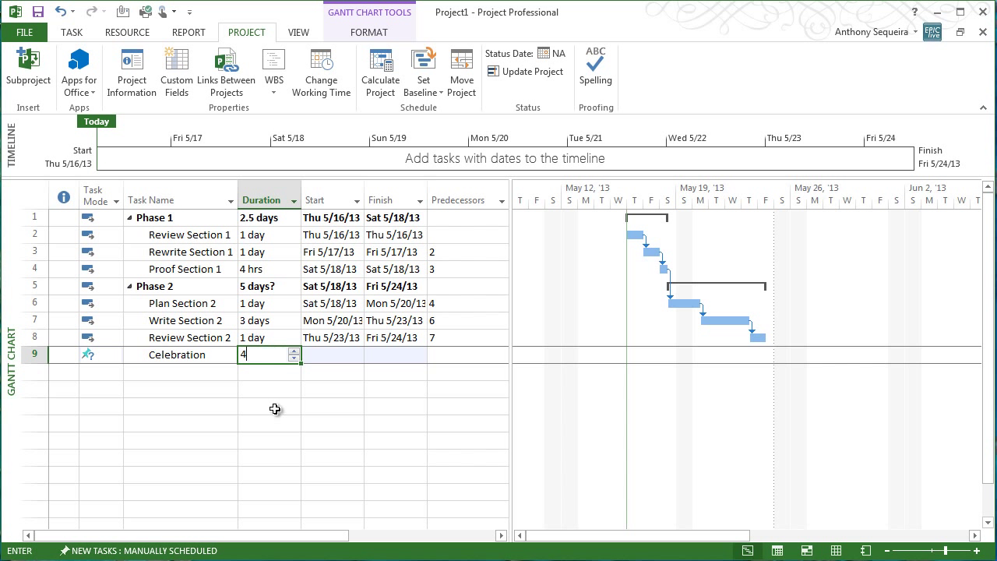
pyautogui.write(' hr')
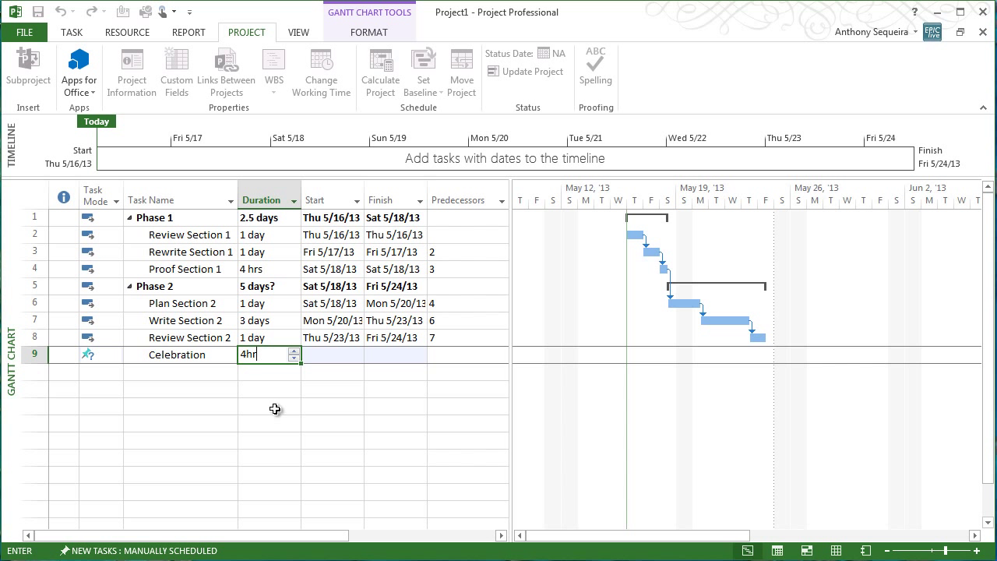
pyautogui.write('s')
pyautogui.press('Return')
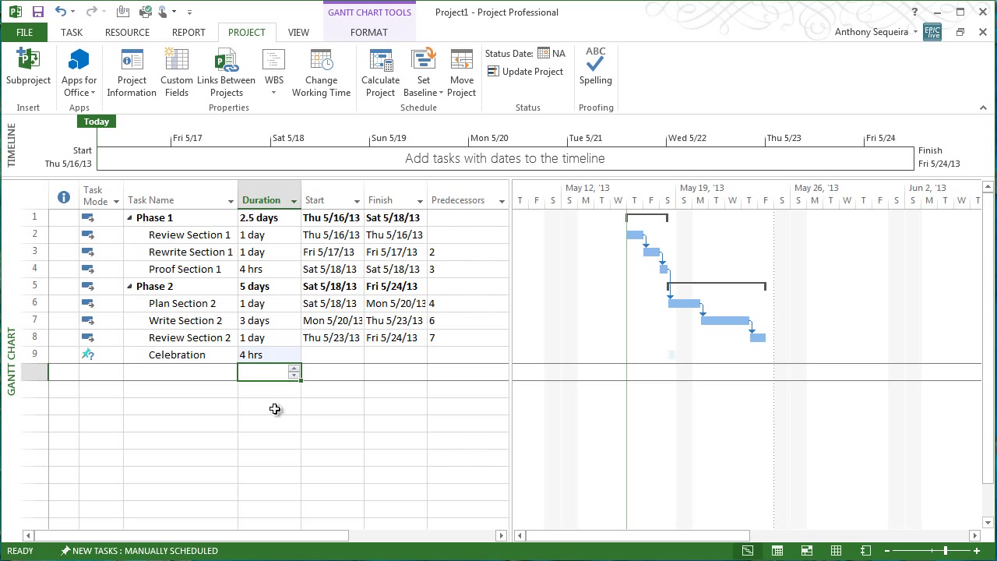
pyautogui.moveTo(751, 335); pyautogui.dragTo(670, 354)
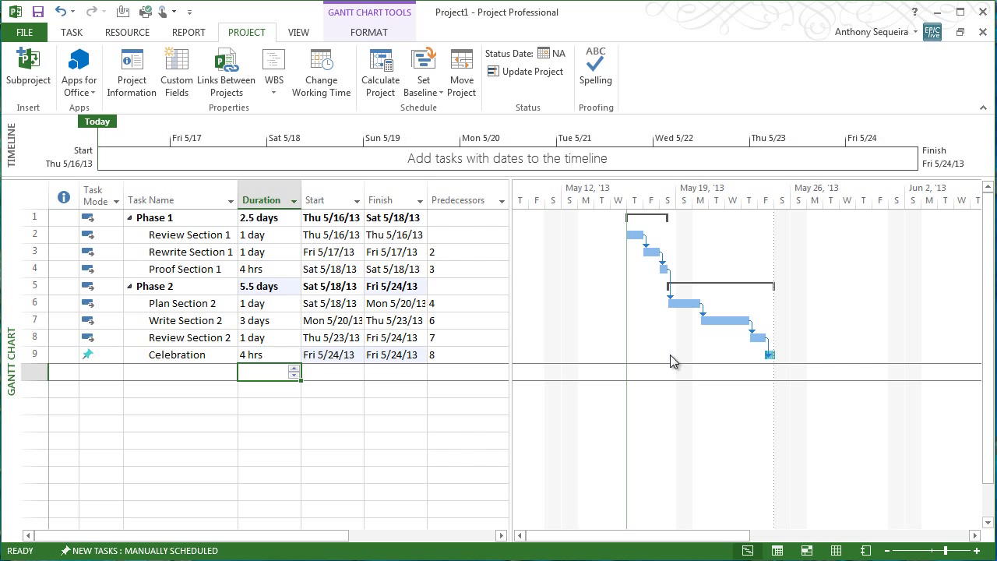
# Step: Mark the Celebration task as a milestone in its advanced task information
pyautogui.click(193, 356)
pyautogui.doubleClick(194, 356)
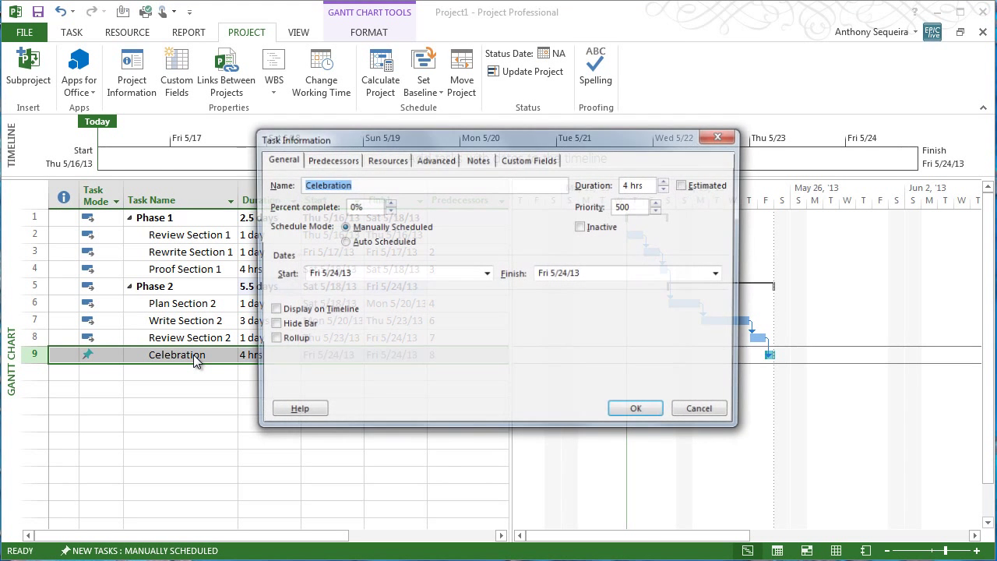
pyautogui.click(446, 163)
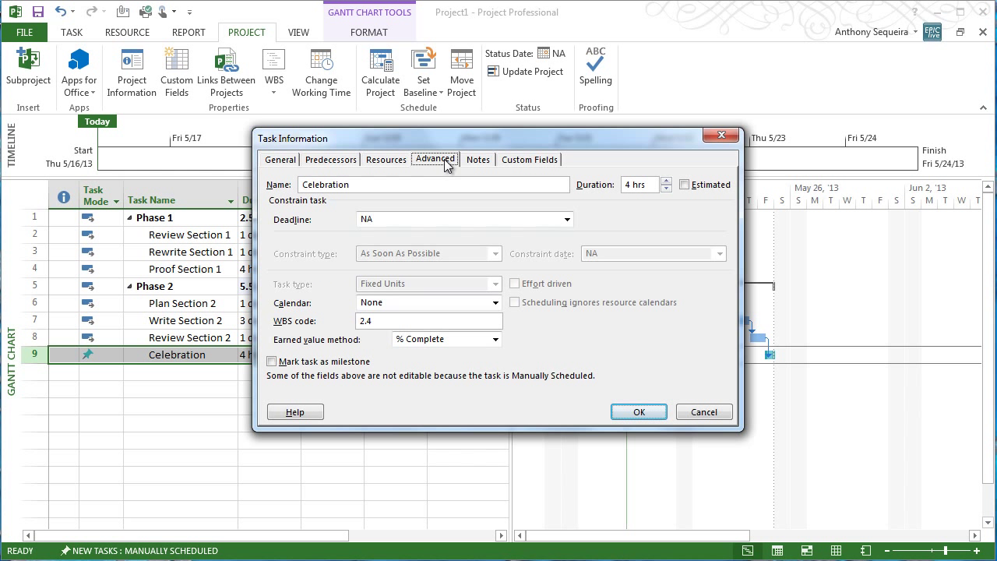
pyautogui.click(272, 363)
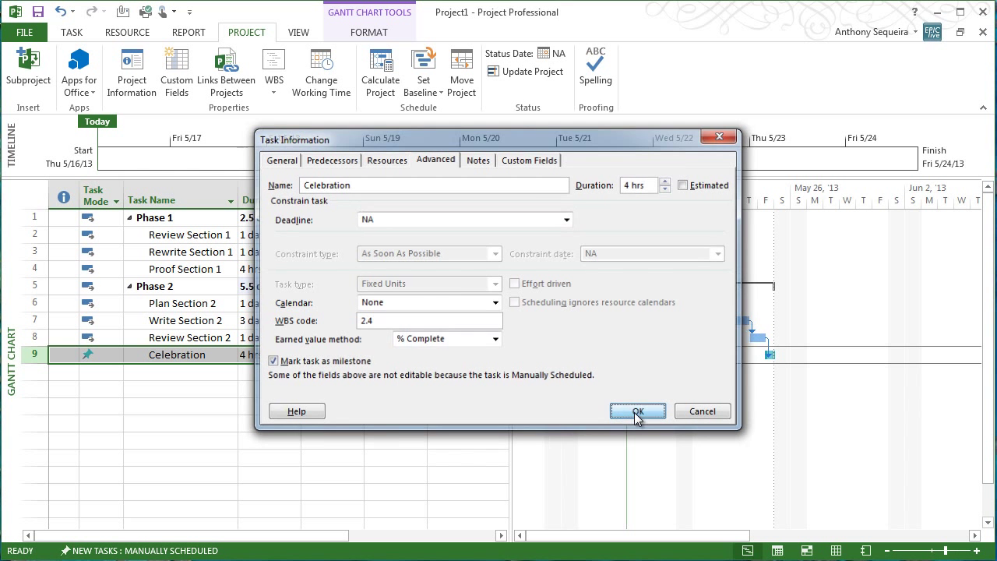
pyautogui.click(637, 414)
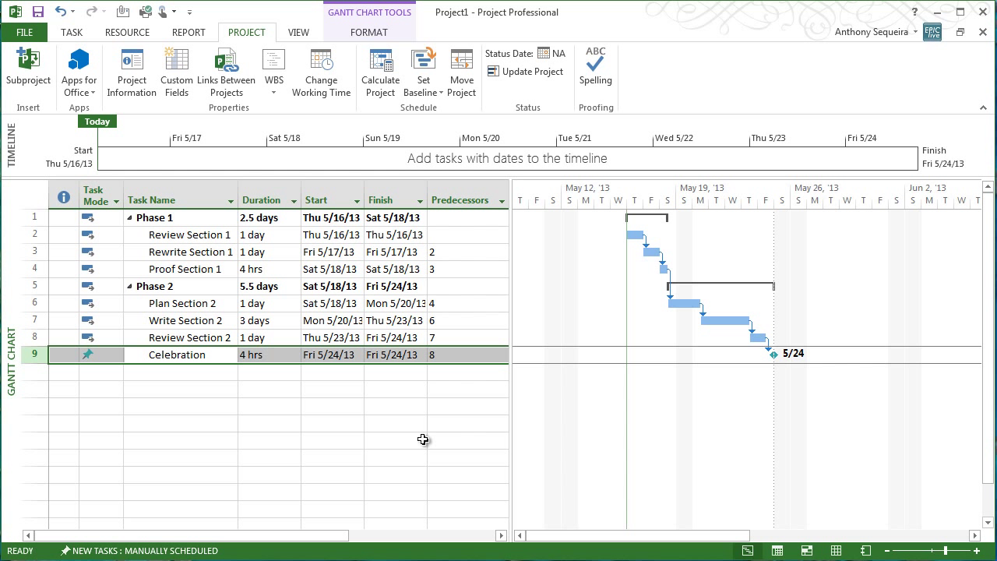
# Step: Mark Review Section 1 and Rewrite Section 1 as 100% complete
pyautogui.click(216, 234)
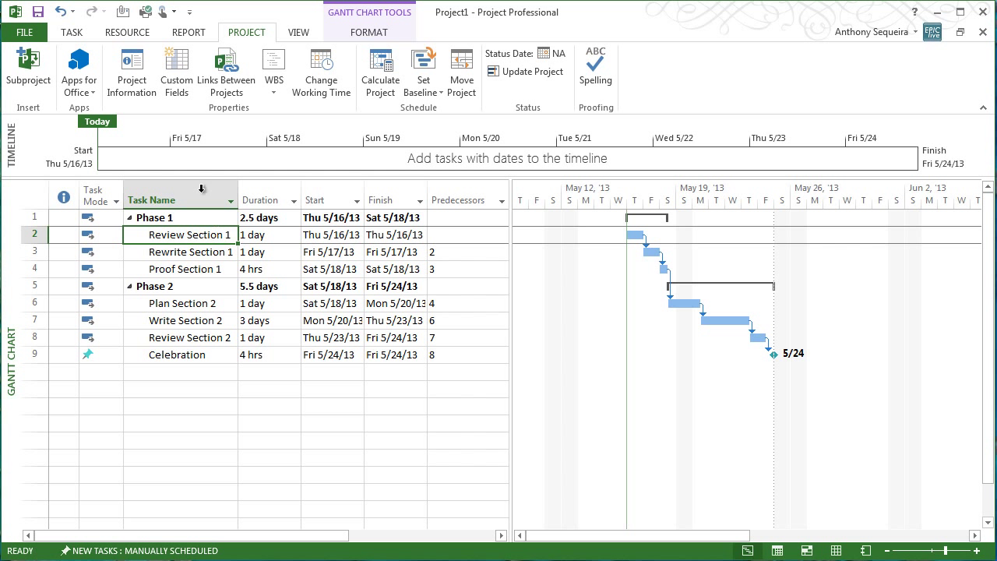
pyautogui.click(76, 32)
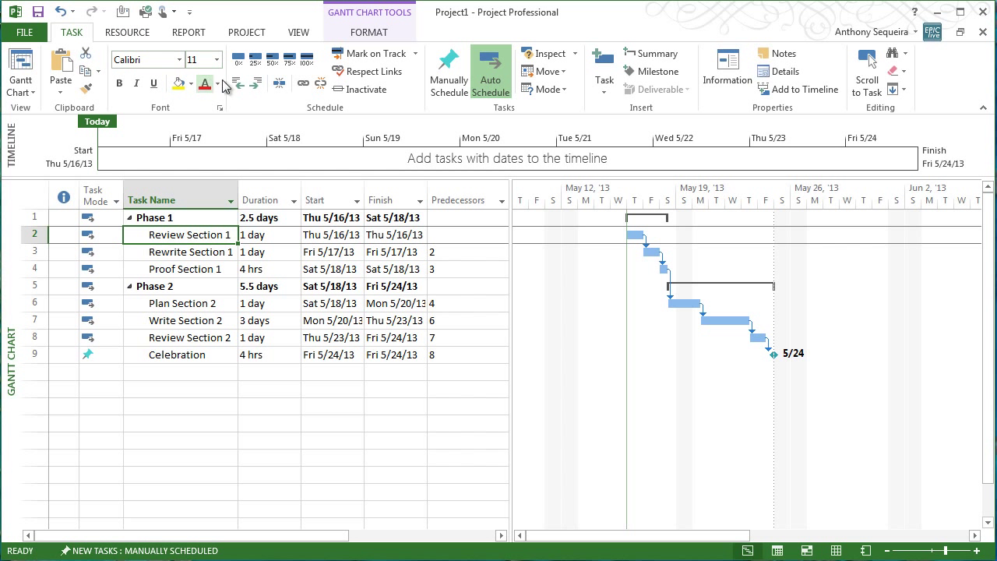
pyautogui.click(309, 62)
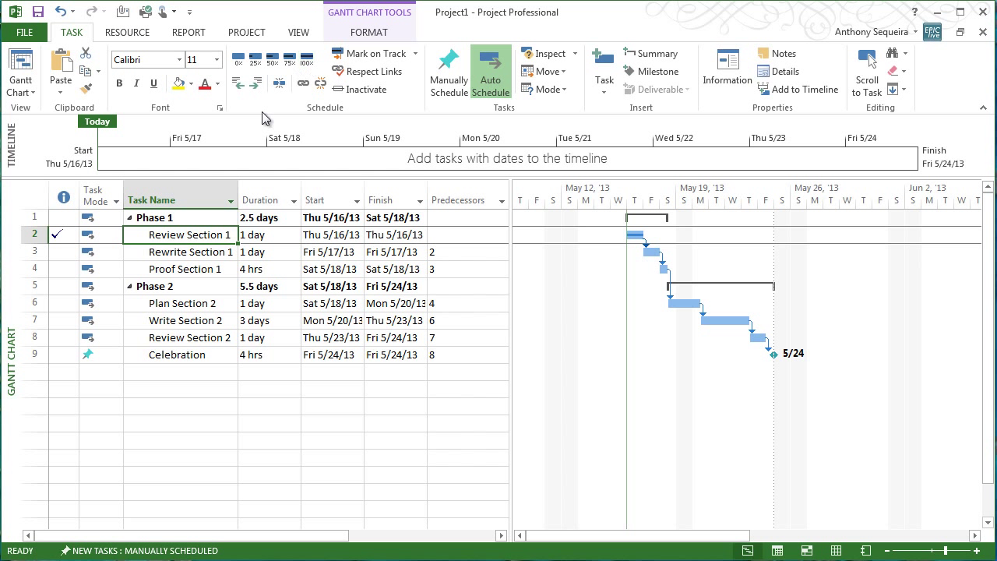
pyautogui.click(179, 252)
pyautogui.click(308, 62)
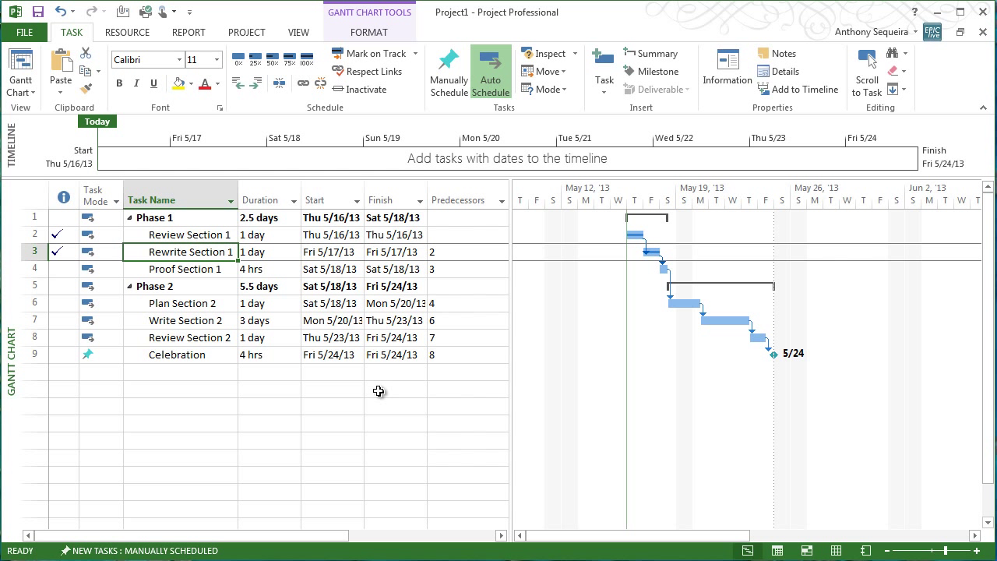